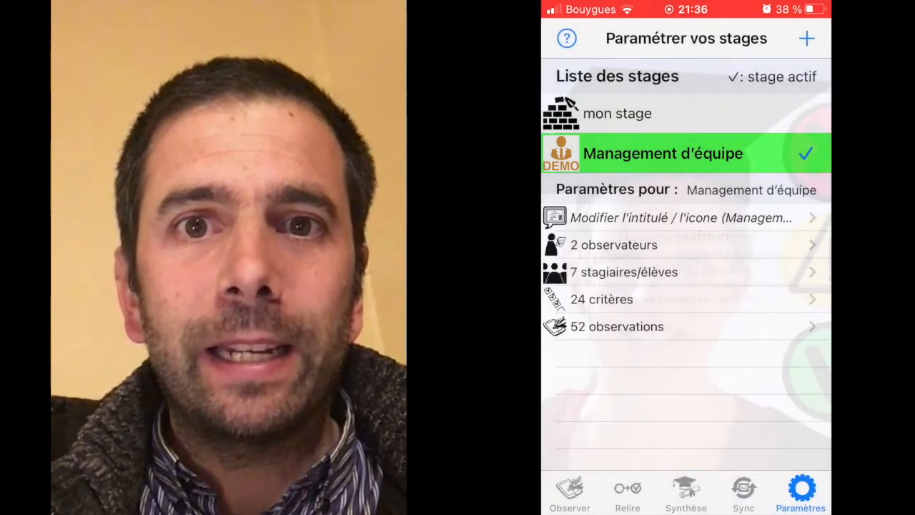
Dismiss the Nouvelles données alert and show the Management d'équipe observation screen
click(686, 318)
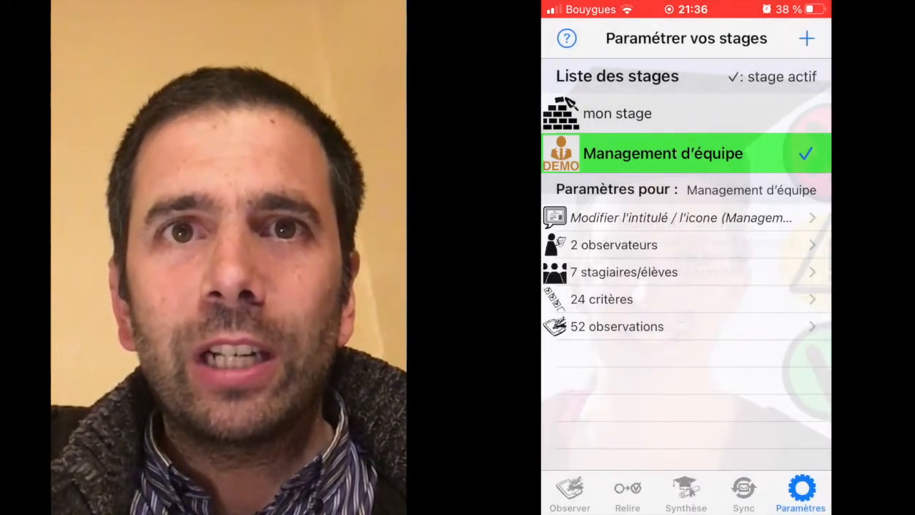
click(569, 493)
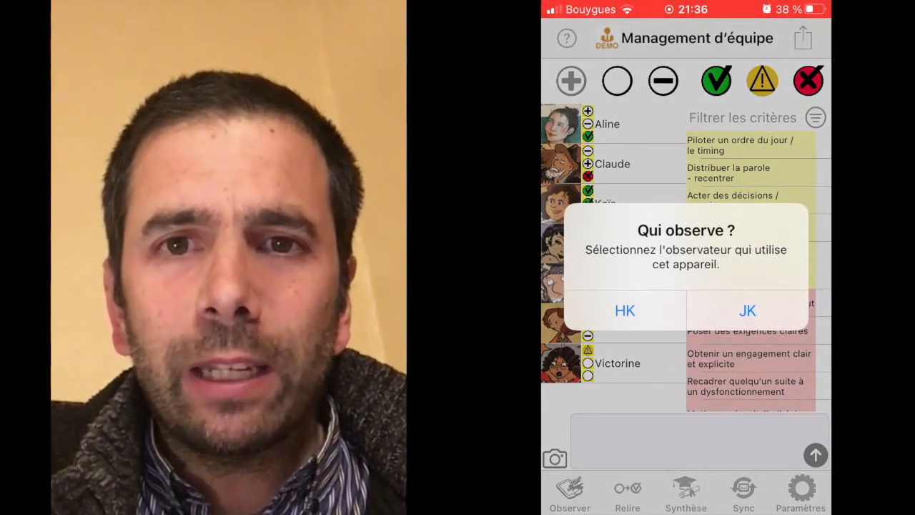
As observer JK, draft a note that the chosen trainee takes notes on a colleague's intervention
click(747, 310)
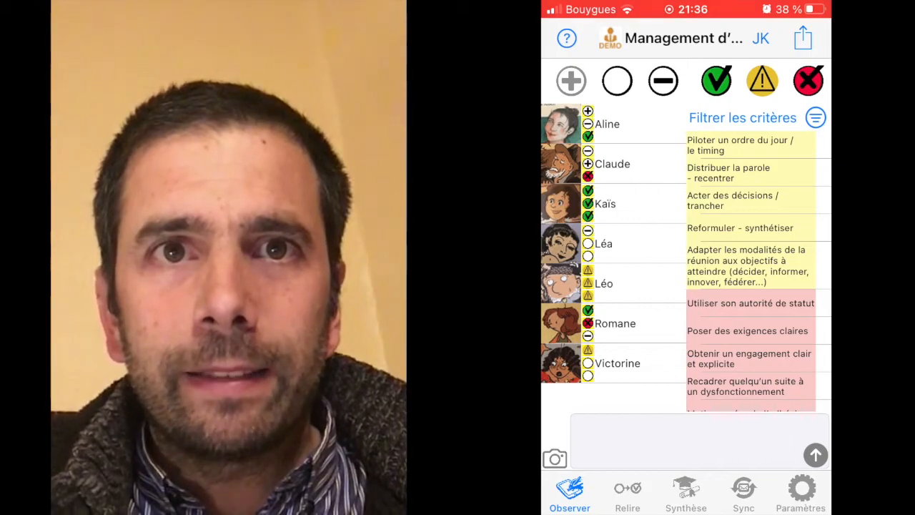
click(639, 163)
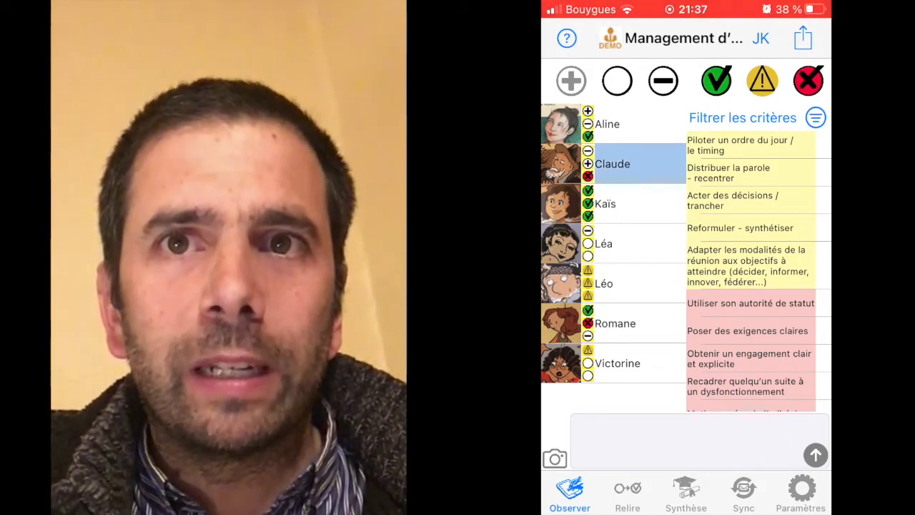
click(686, 441)
text(Claide )
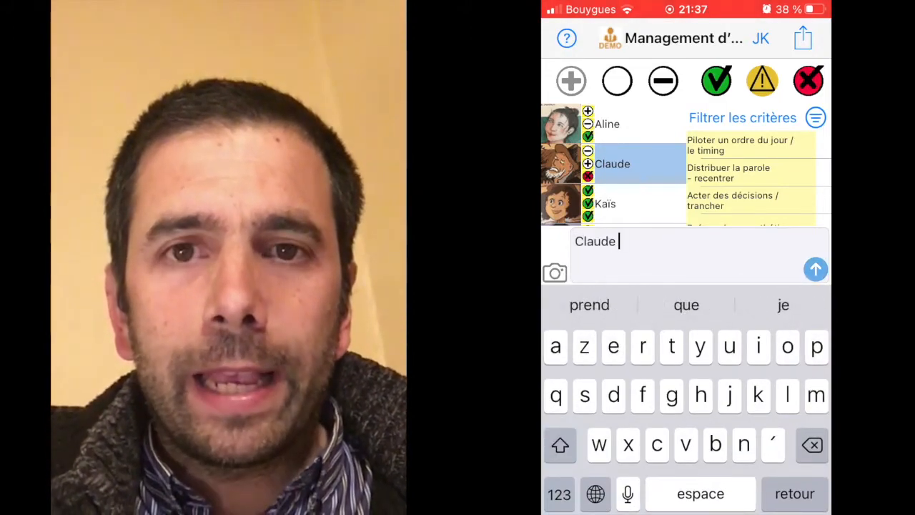
text(pren)
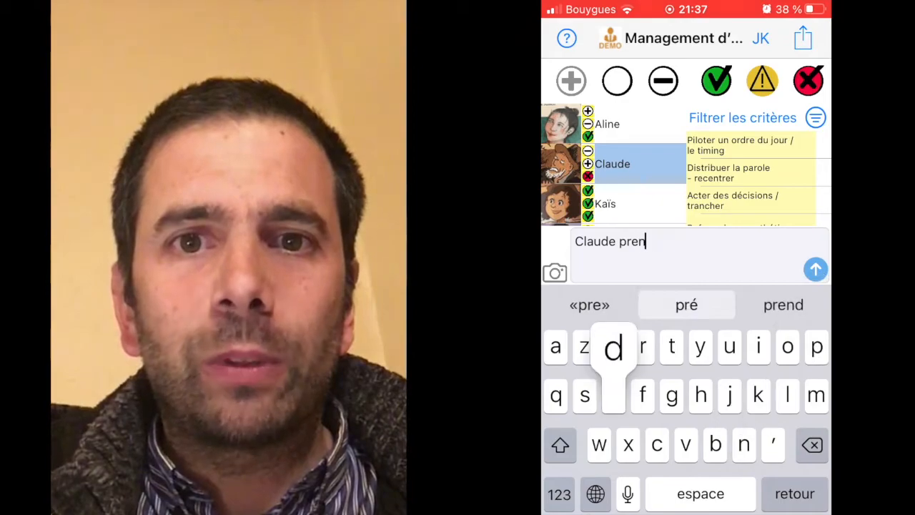
text(d en note )
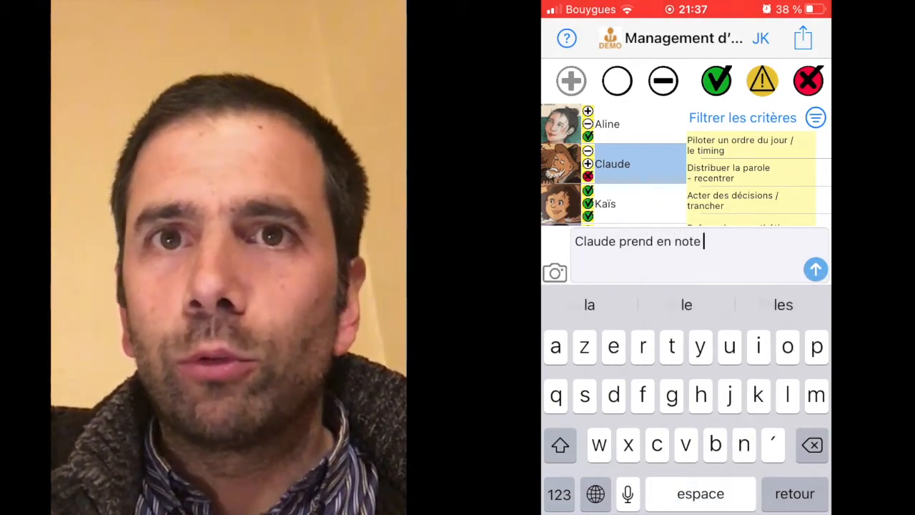
text(’)
key(BackSpace)
text(l’interv)
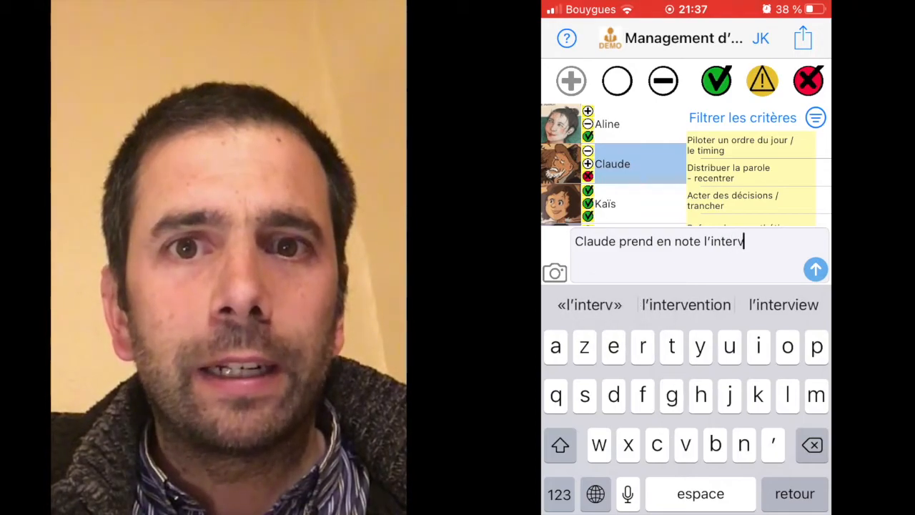
click(686, 304)
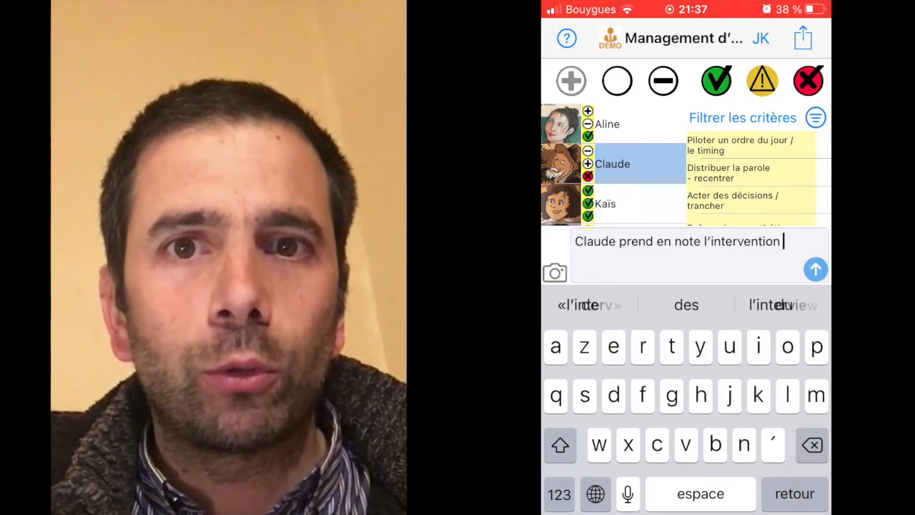
text(de Kais)
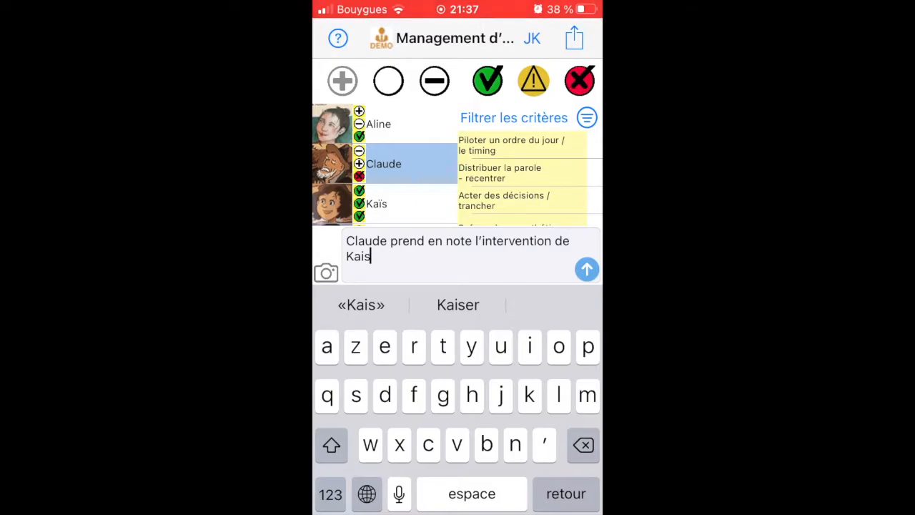
Post the note and send the stage data to the Mac via AirDrop
click(586, 269)
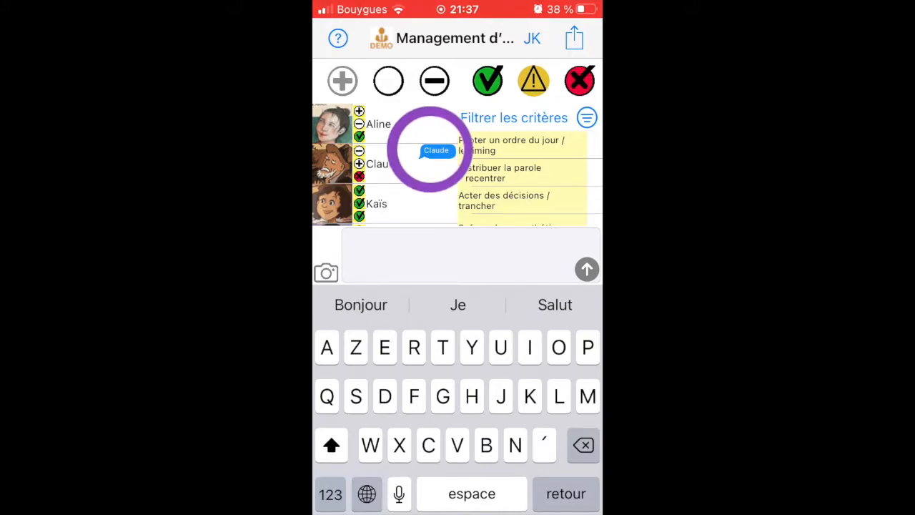
click(573, 38)
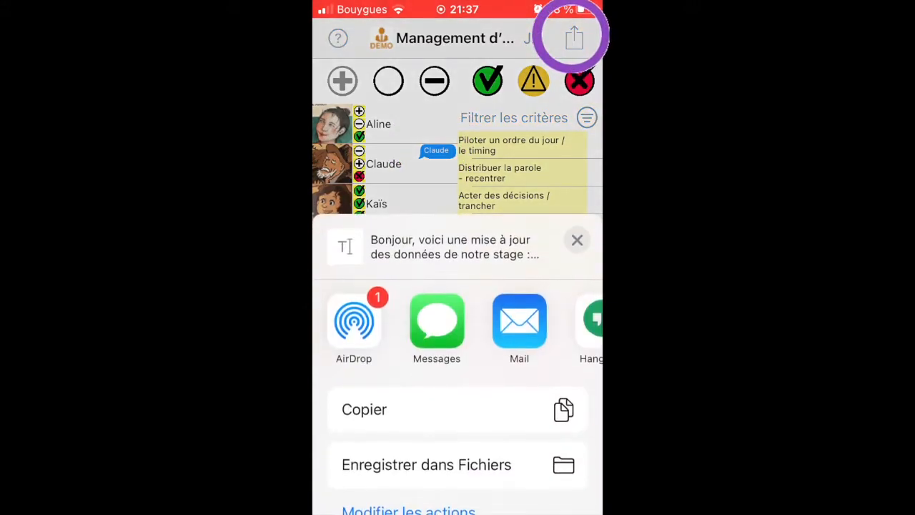
click(354, 322)
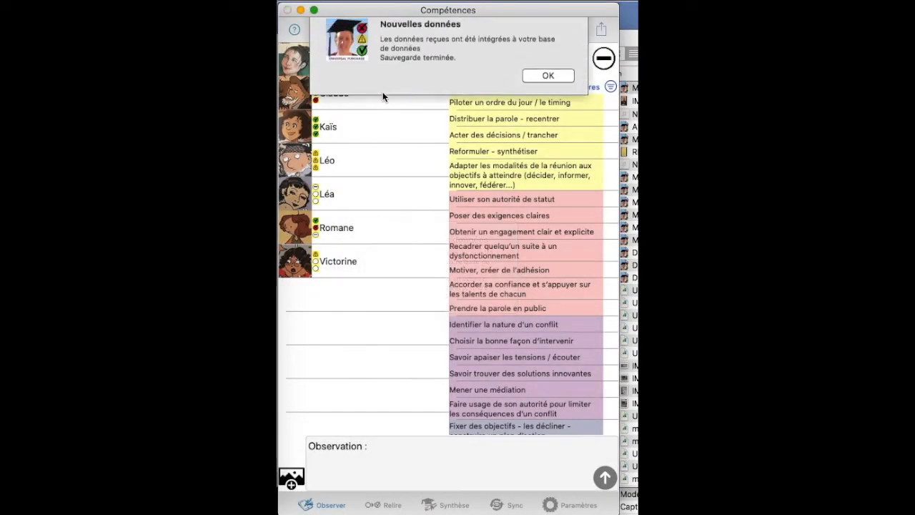
Mark the imported note plus on 'Rapporter une information synthétique à sa hiérarchie' and save it
click(544, 84)
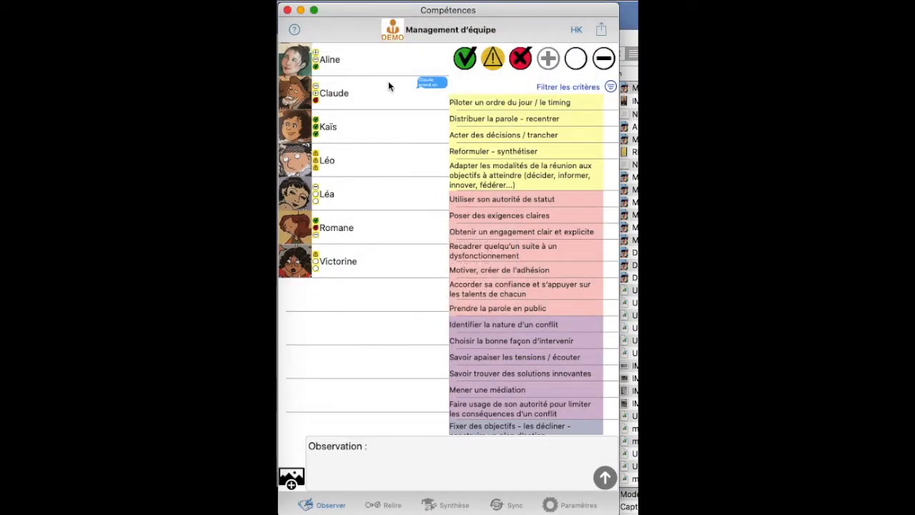
click(391, 504)
click(366, 91)
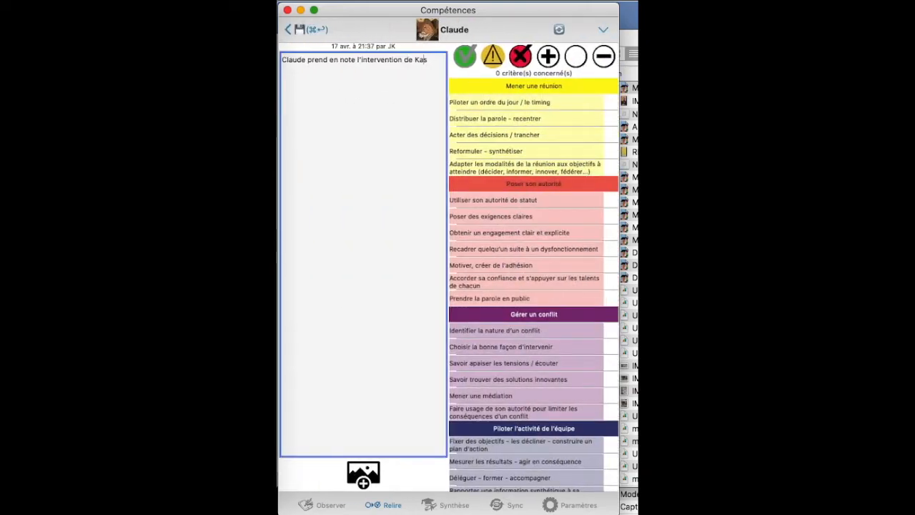
scroll(522, 472, down, 3)
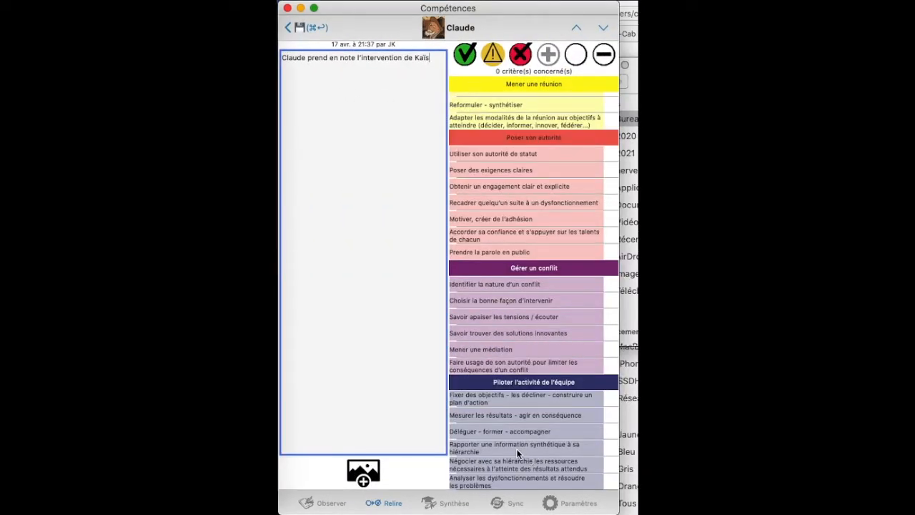
click(516, 449)
click(299, 28)
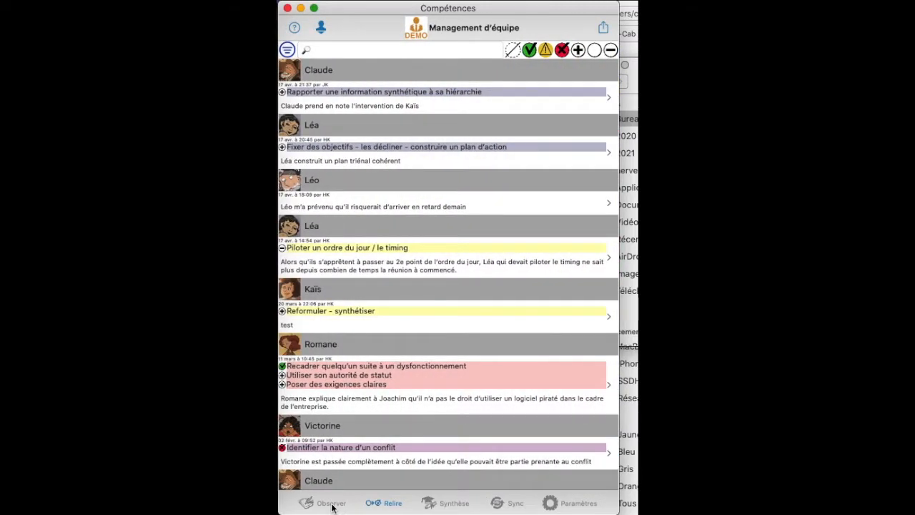
Check the 24-criterion filter list, leaving all criteria included, and resume observing
click(321, 503)
click(609, 84)
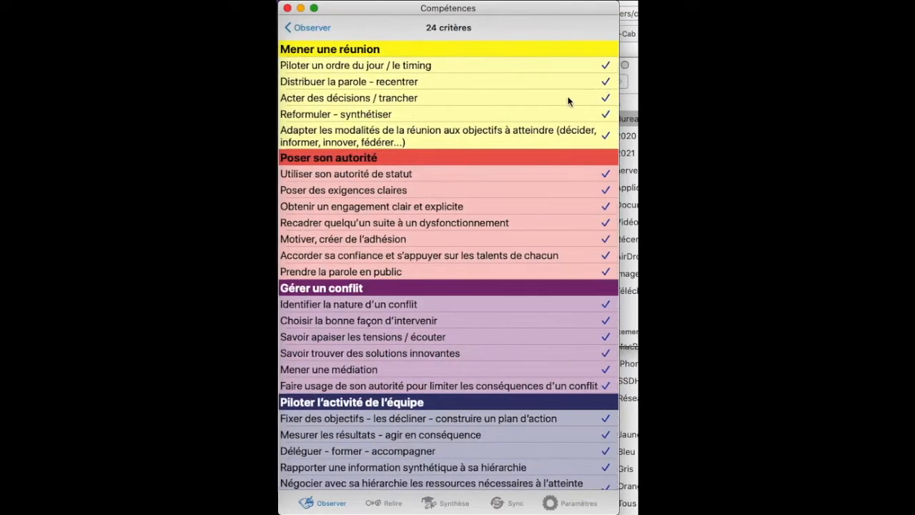
scroll(519, 109, down, 2)
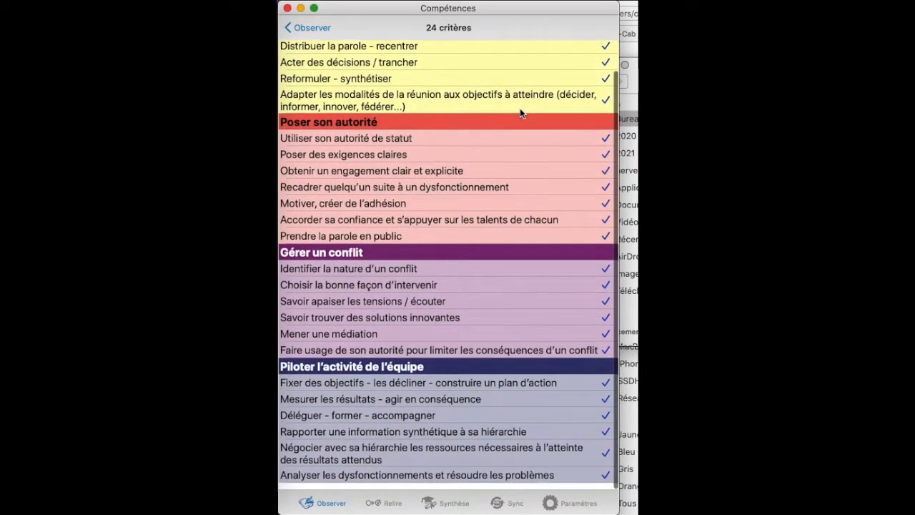
scroll(519, 108, up, 2)
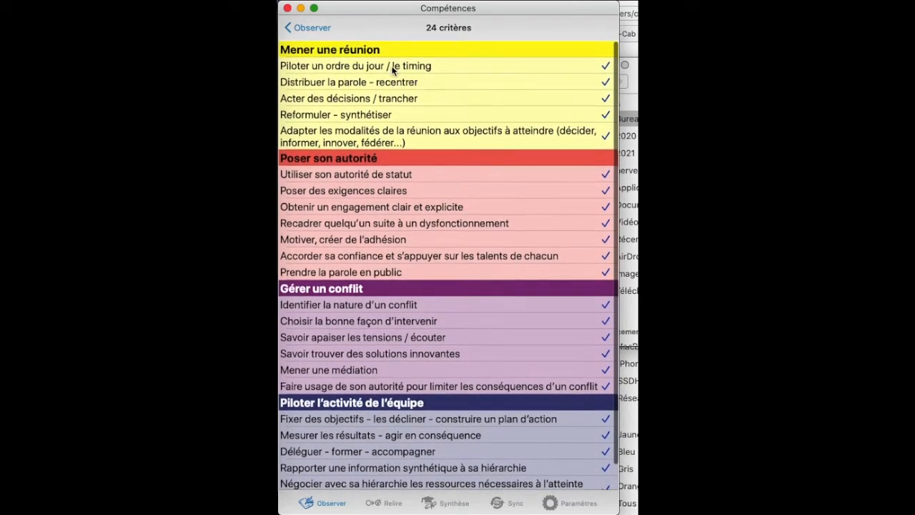
click(331, 29)
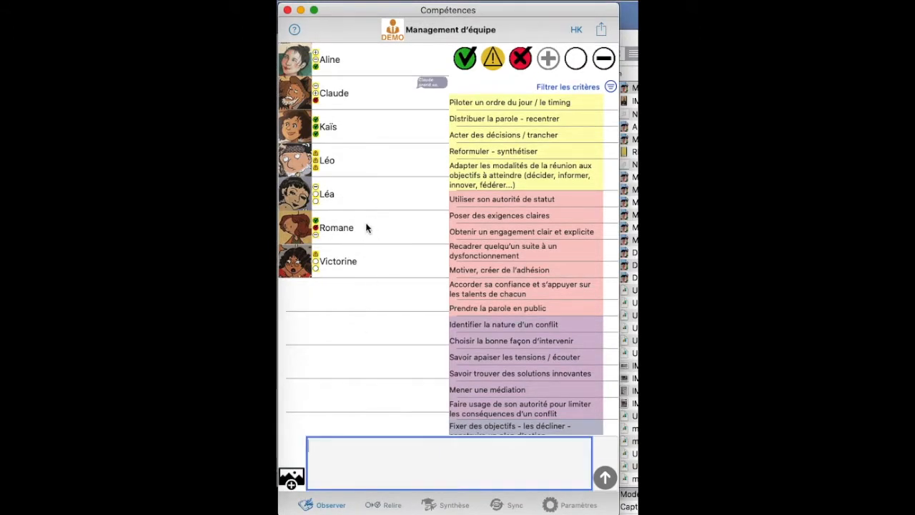
Post a note on reaching consensus despite differing initial ideas, rated achieved on 'Acter des décisions / trancher'
click(351, 193)
text(Léa arrive à faire )
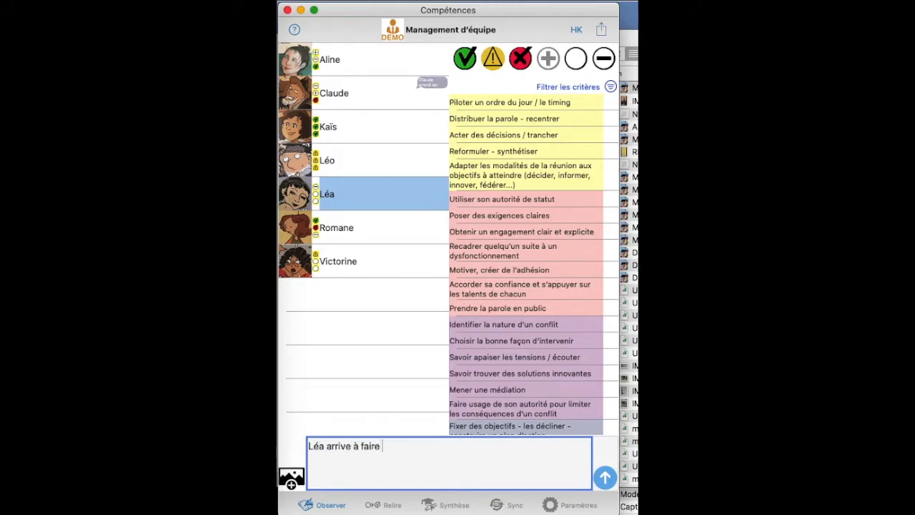
text(acter d'un consensus)
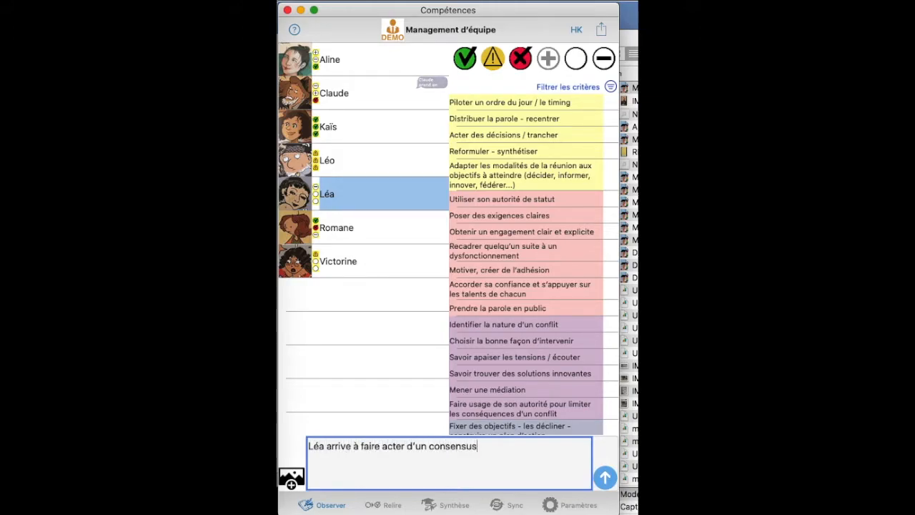
click(469, 66)
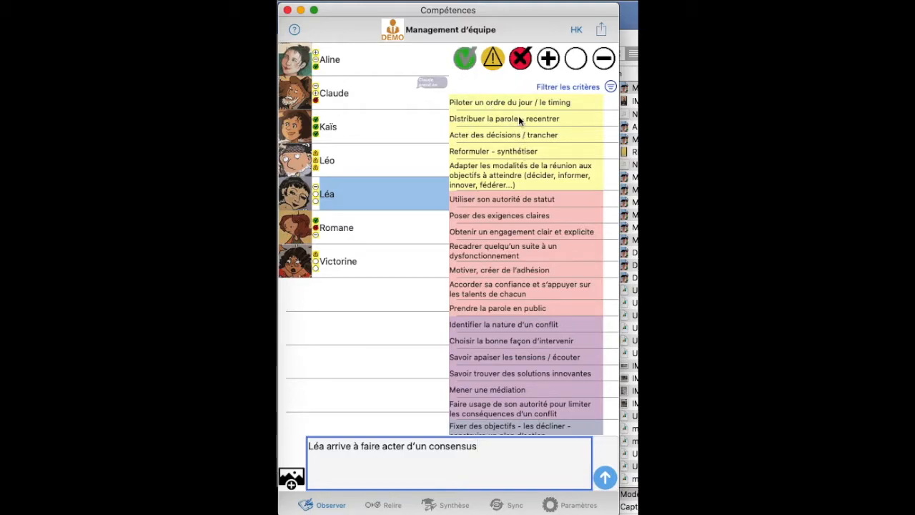
click(514, 135)
click(492, 446)
text(alors )
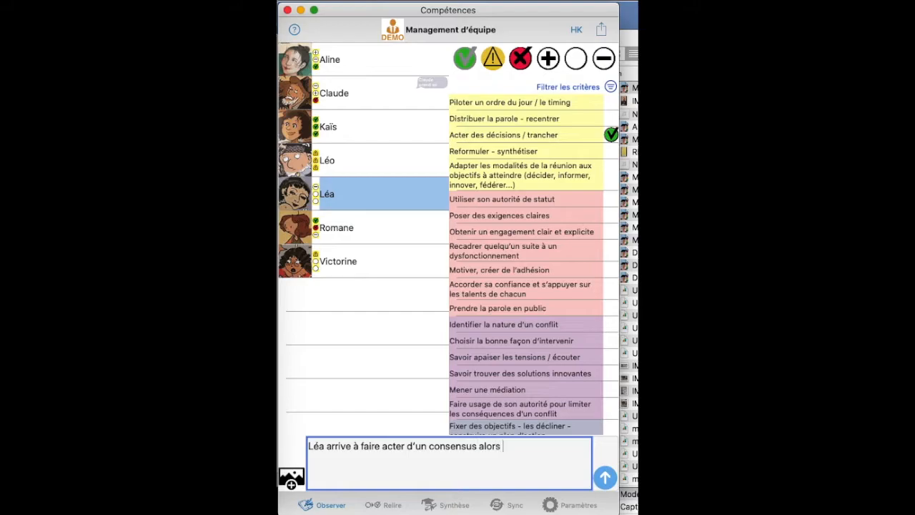
text(qu'au départ tout le monde avait une )
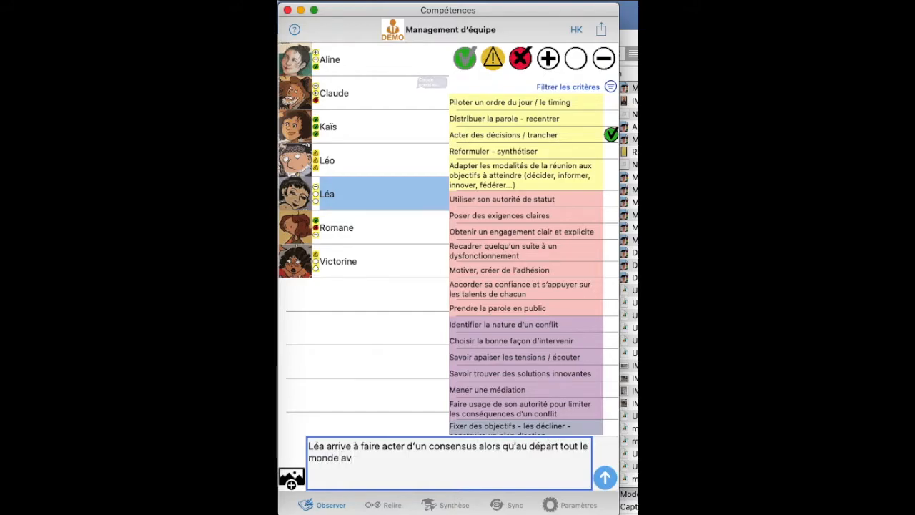
text(idée différente)
click(377, 200)
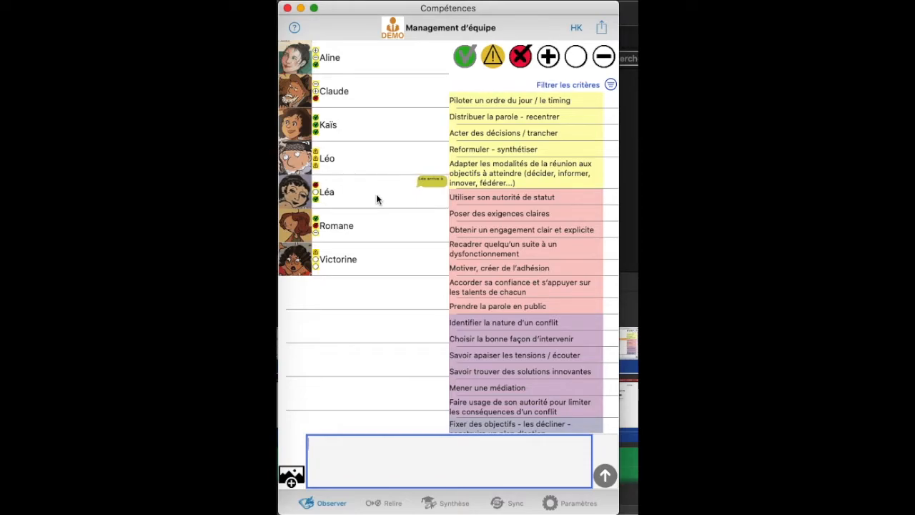
Post a note that the trainee let a participant play on their phone, failed on 'Distribuer la parole - recentrer'
scroll(434, 193, right, 3)
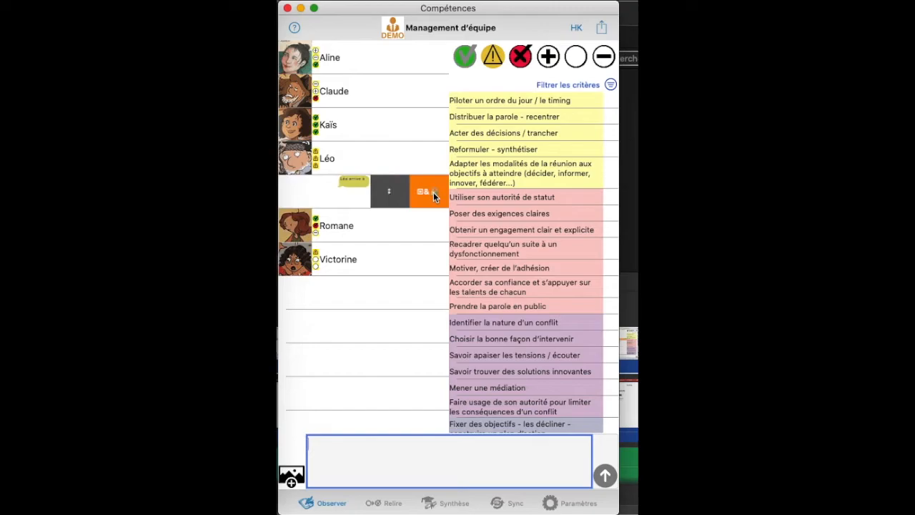
click(431, 191)
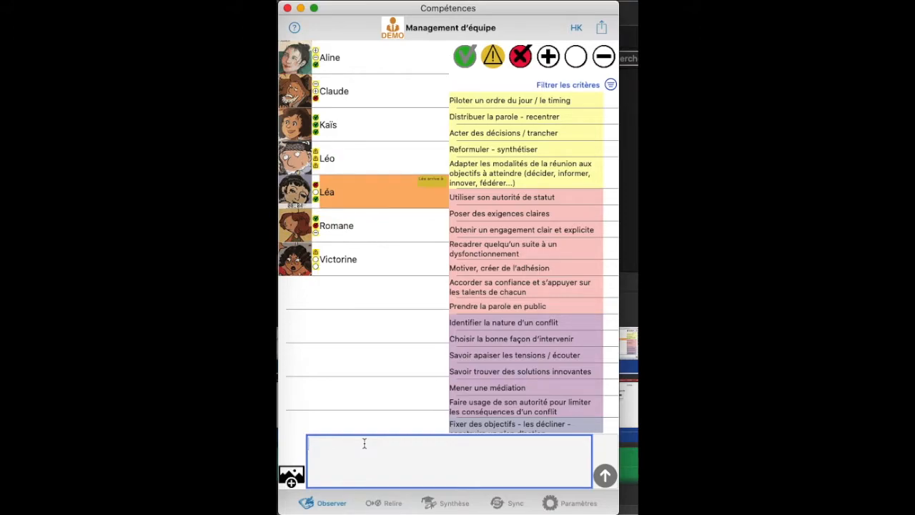
text(Pendant la réunion animée par K)
key(BackSpace)
text(Léa Hakim se met à jouer avec son téléphone Léa laisse faire.)
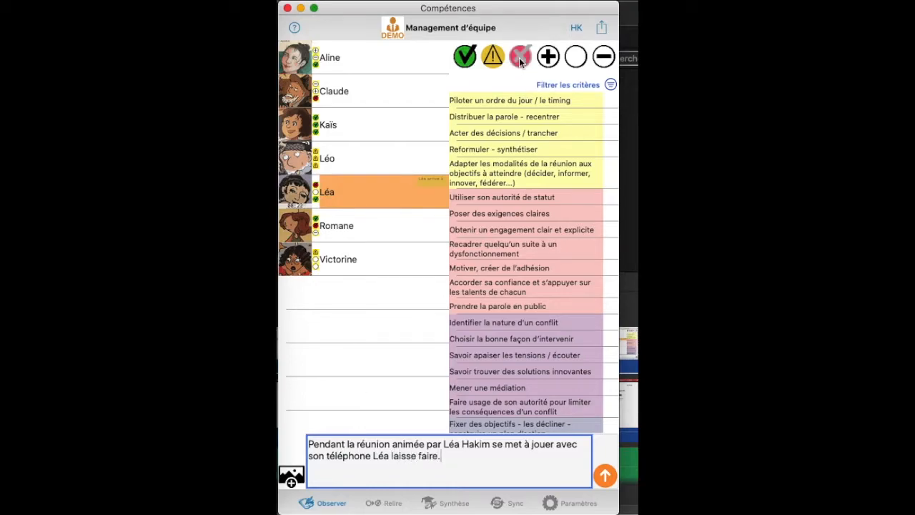
click(515, 120)
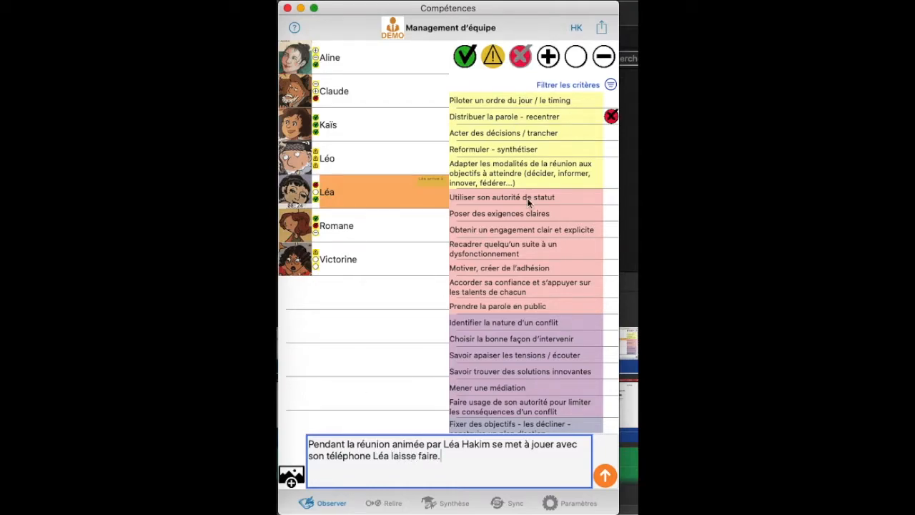
click(606, 477)
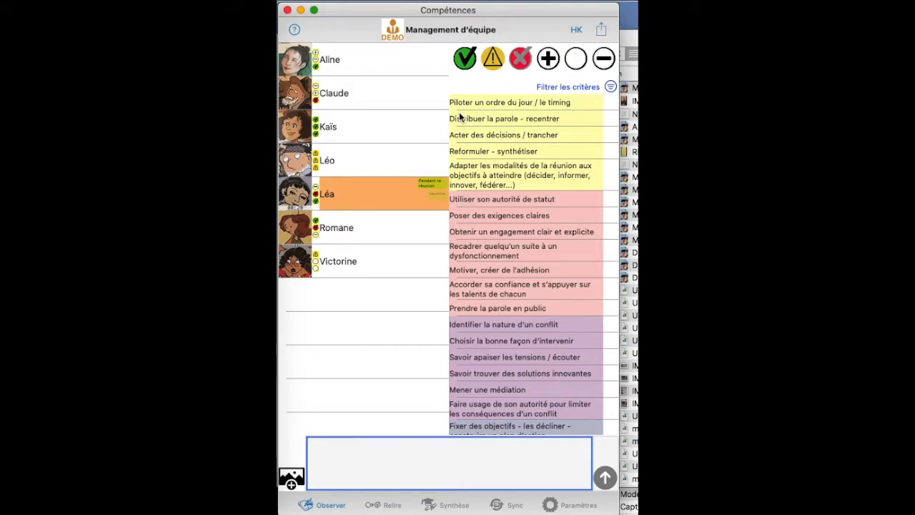
Post a neutral coffee-request note on 'Piloter un ordre du jour' and 'Adapter les modalités', then deselect the trainee
click(577, 63)
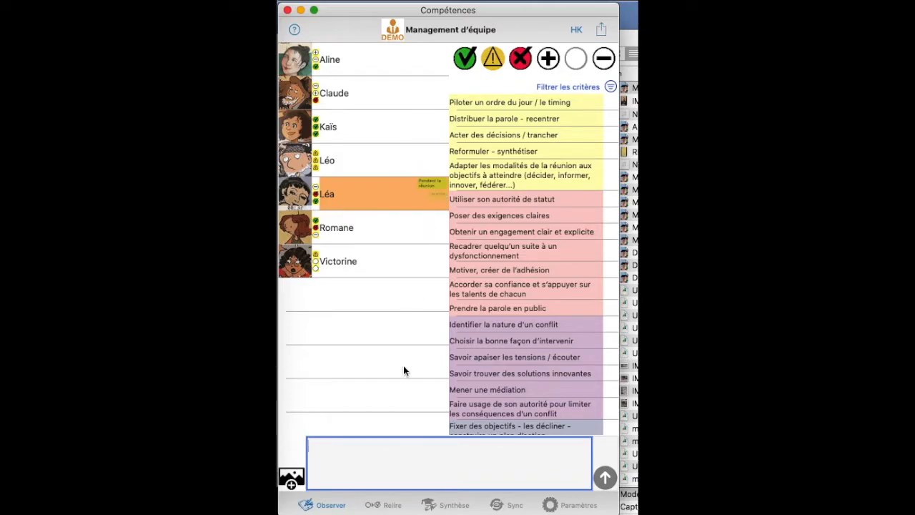
text(L)
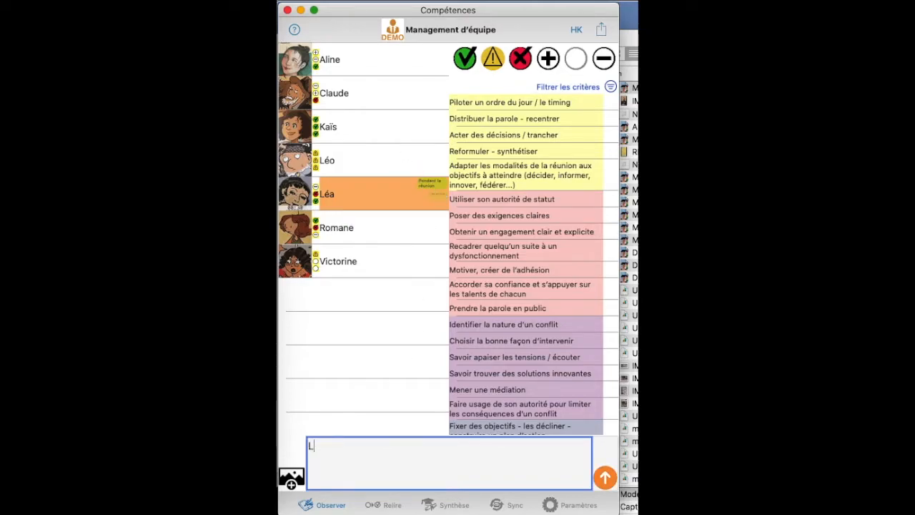
text('a demande à Jean d'aller préparer du café pour )
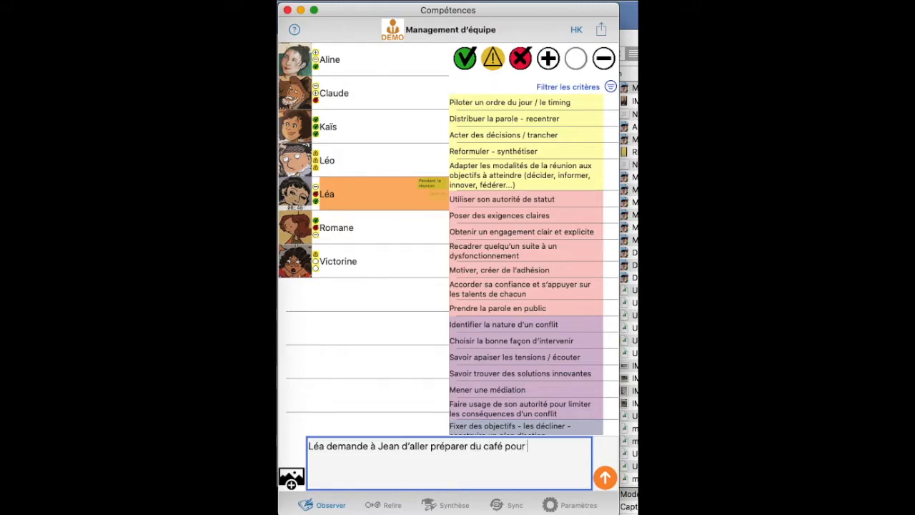
text(route l'équipe)
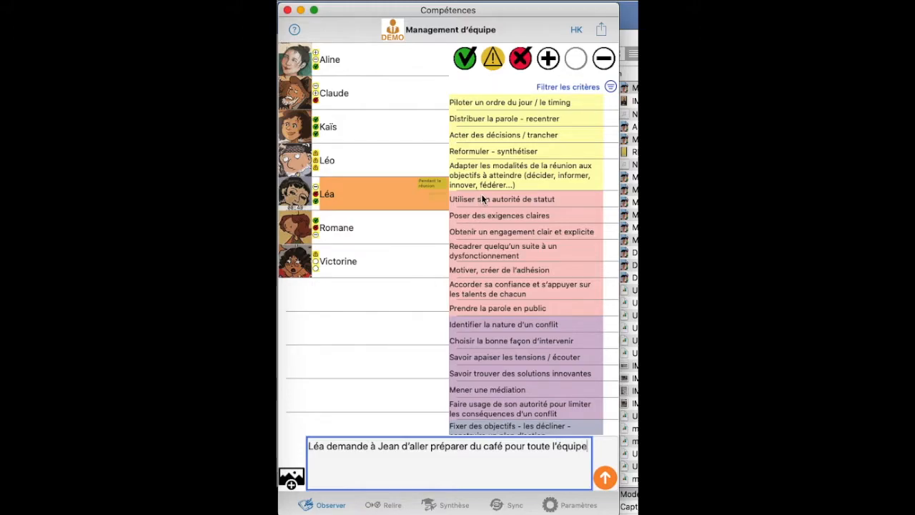
click(500, 98)
click(492, 176)
click(606, 484)
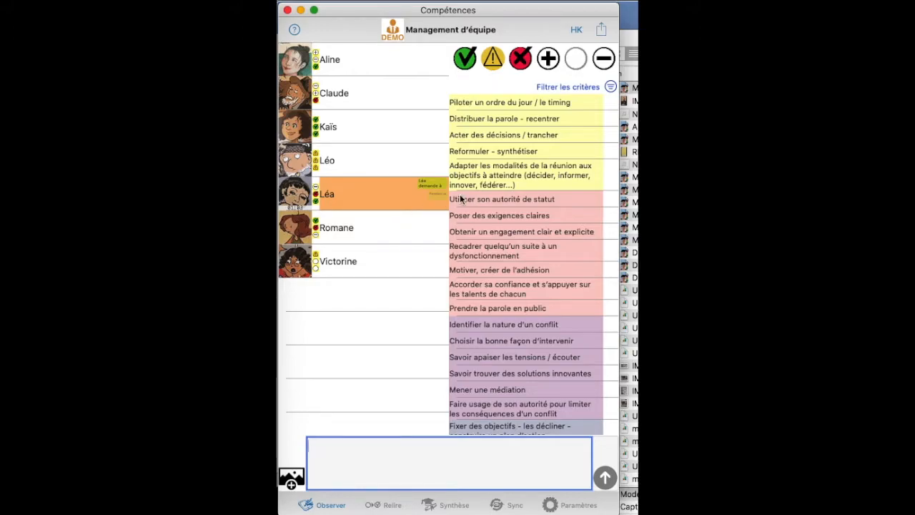
click(362, 194)
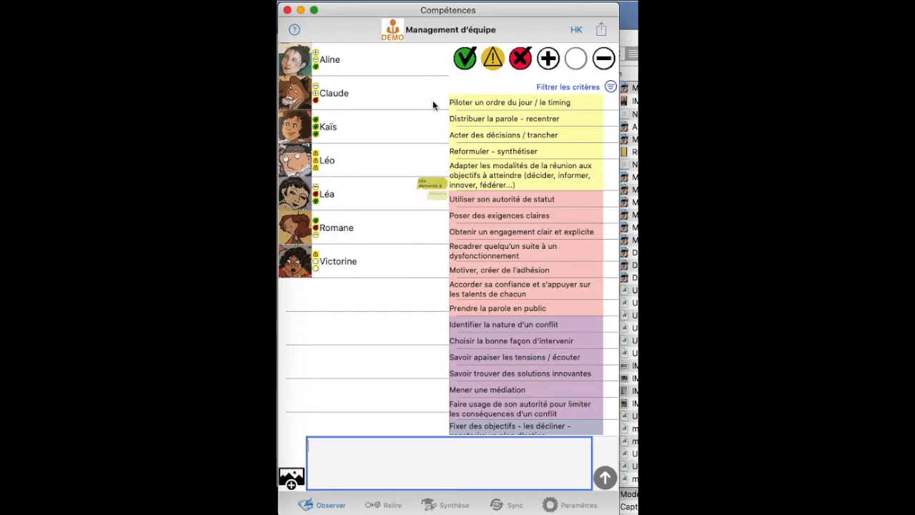
Switch the active rating to minus and back to plus
click(551, 64)
click(604, 59)
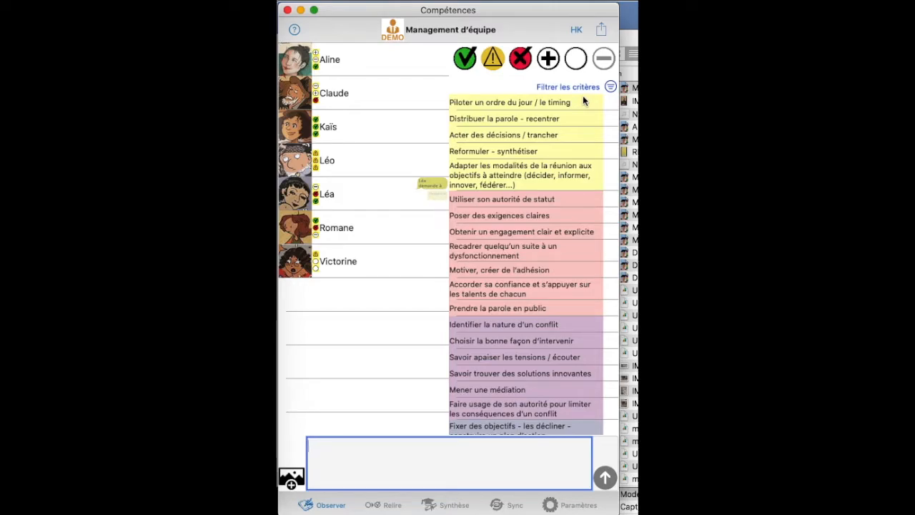
click(548, 59)
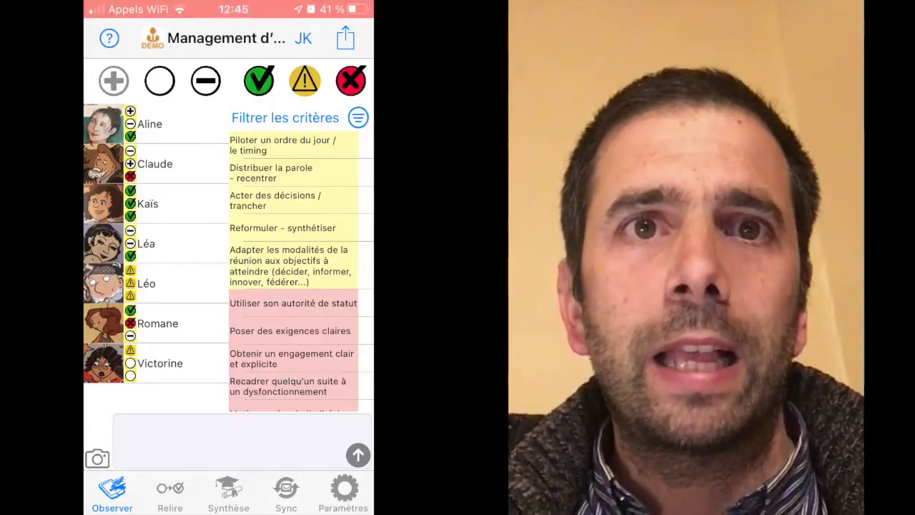
Filter to 'Poser son autorité' and post the first trainee's plus note on status authority
click(292, 117)
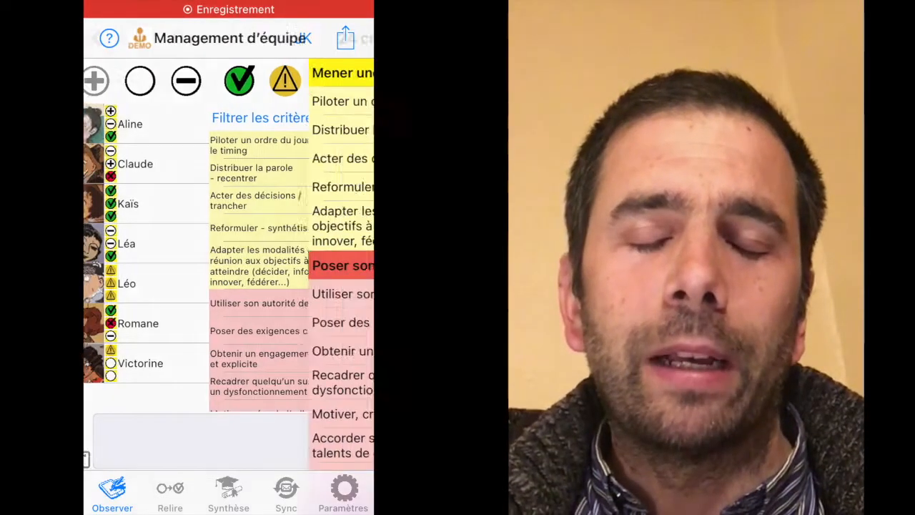
click(148, 72)
click(133, 38)
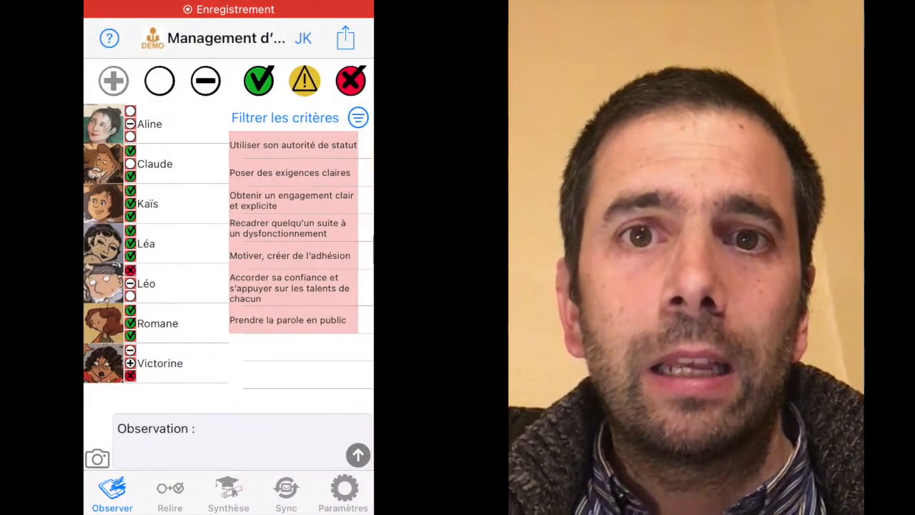
click(172, 123)
click(242, 441)
text(Aline explique : )
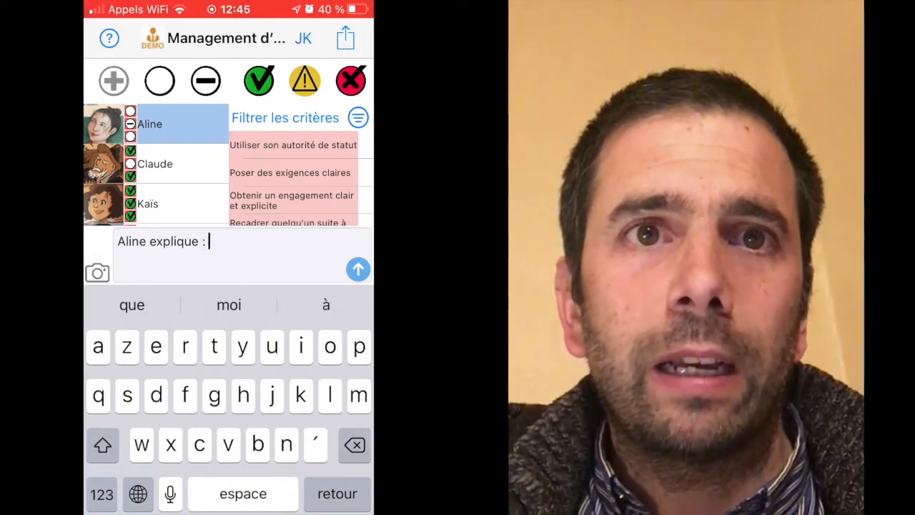
text(pour elle utiliser son autorité d)
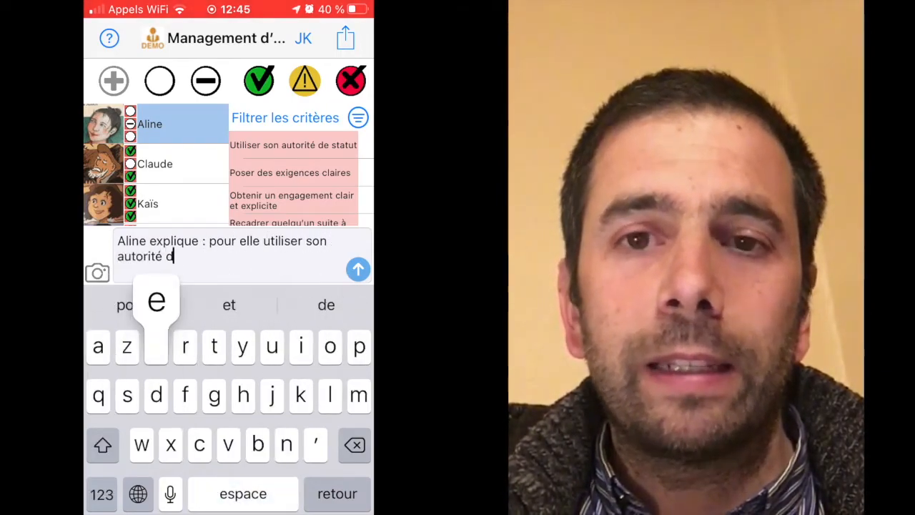
text(e statut c'est rappeler que c'est notre)
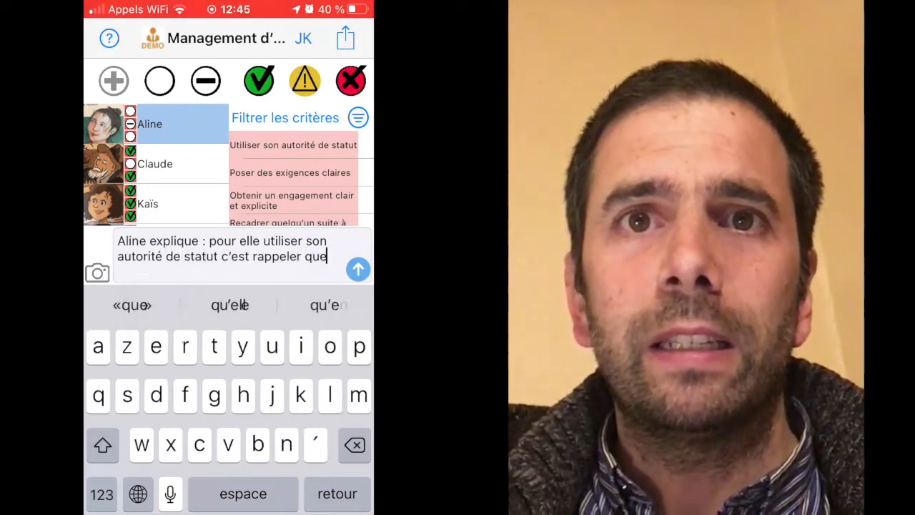
text( responsabilité de )
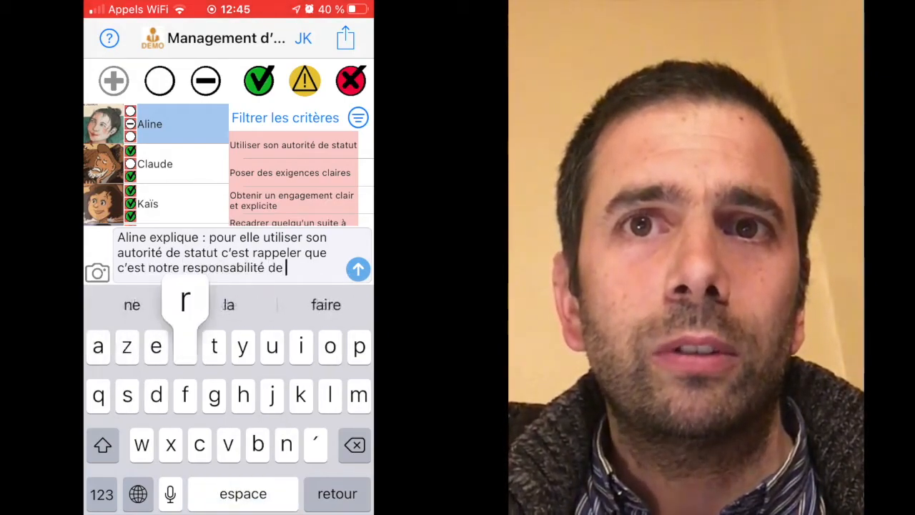
text(prendre telle décision)
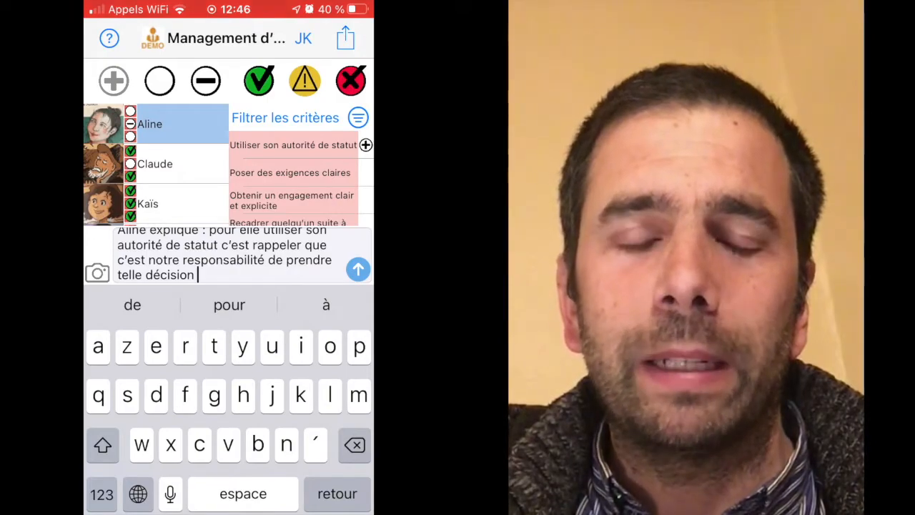
click(358, 269)
Filter to 'Gérer un conflit' and draft a note on seeing only a personality conflict, not the underlying resource conflict
click(285, 117)
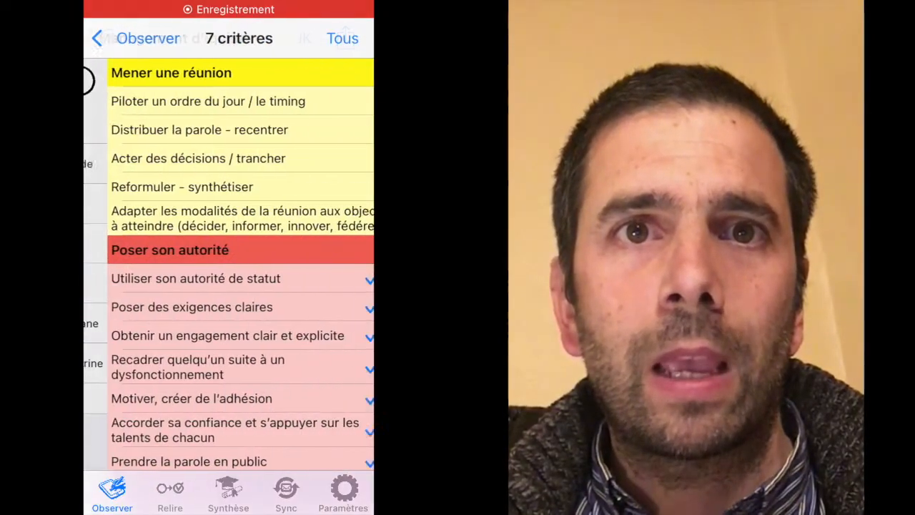
click(342, 38)
scroll(229, 285, down, 5)
click(157, 321)
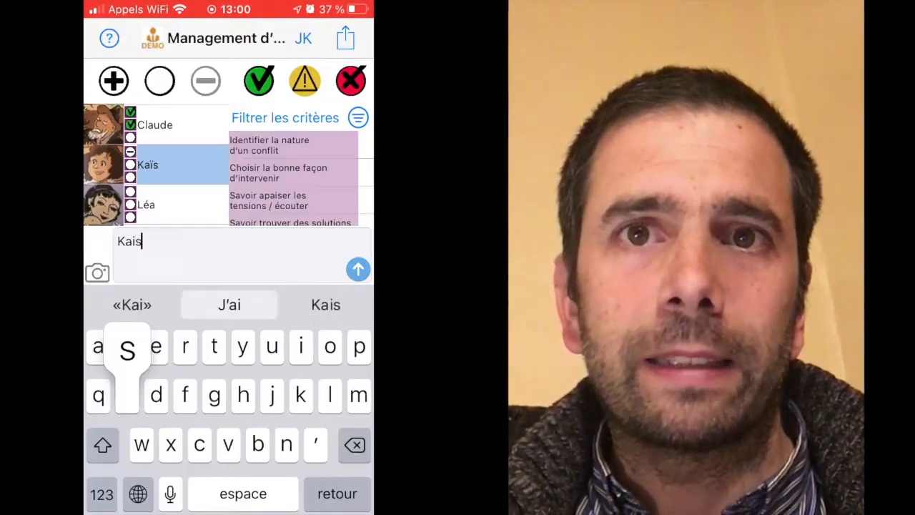
text(analyse le conflit entre Pierre et Renée sous le seul angle du conflit de personee)
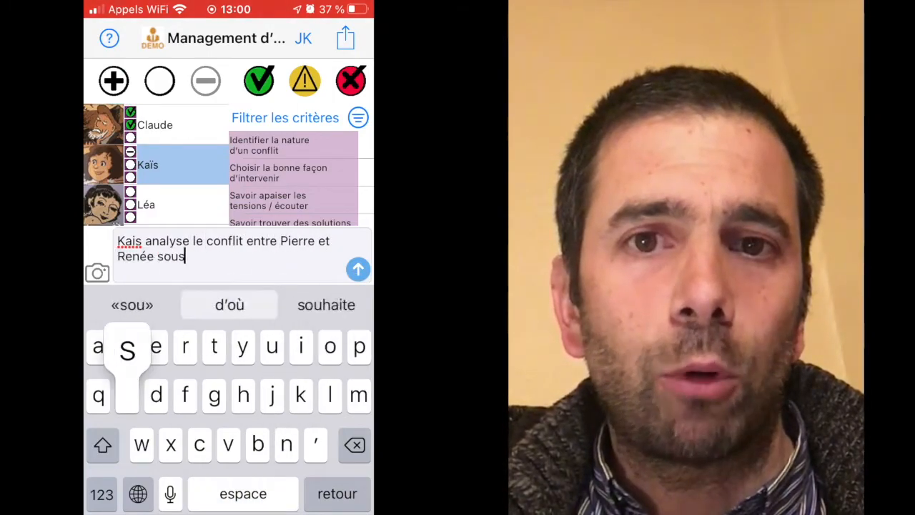
key(BackSpace)
key(BackSpace)
text(nes sans voir)
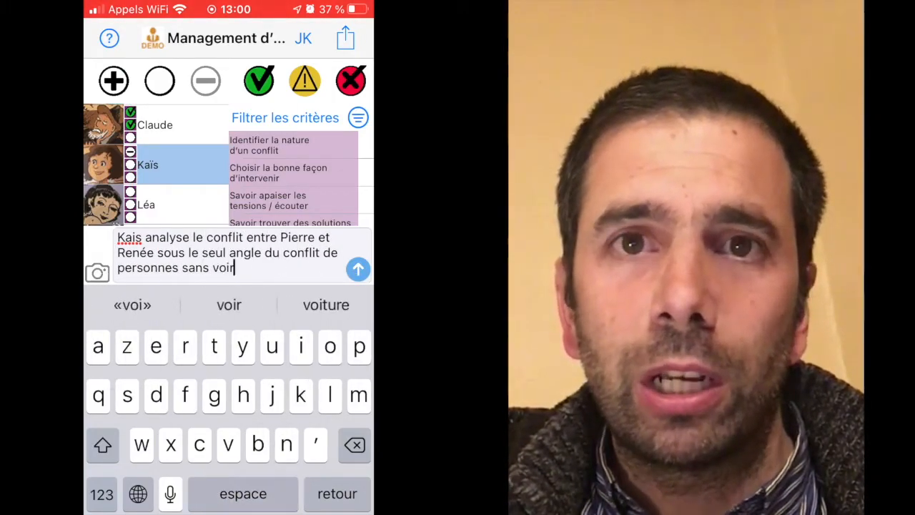
text( le conflit de ressources sous-j)
click(325, 304)
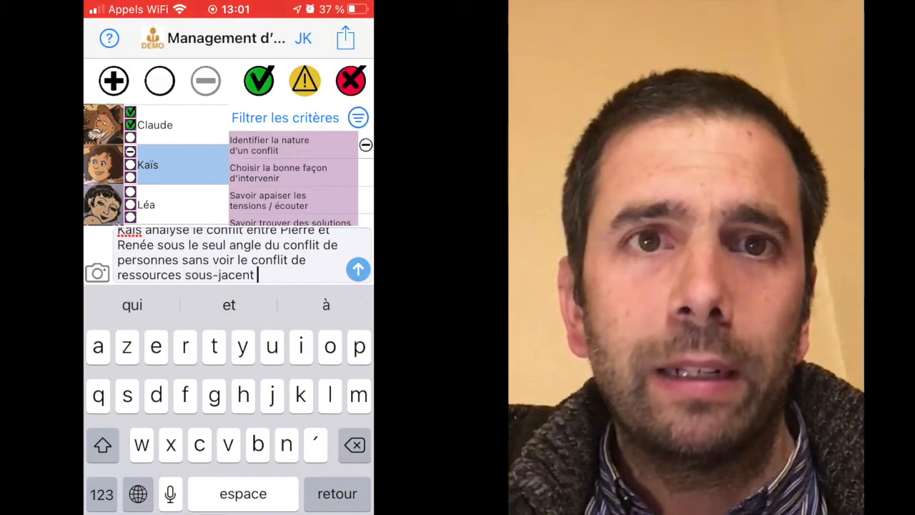
Save the conflict-analysis note, then post 'l'objectif de laréunion est clairement formulé' as a plus on Piloter un ordre du jour for Aline and Claude
click(358, 268)
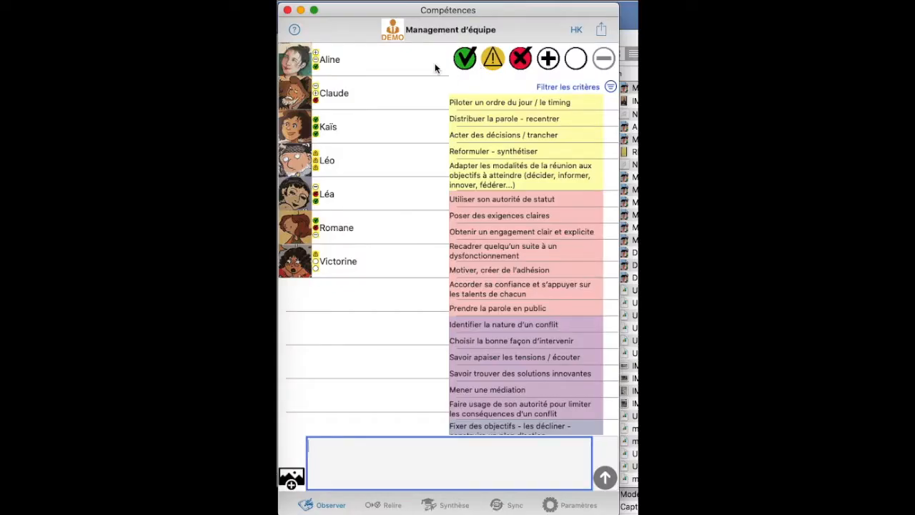
click(367, 82)
click(365, 58)
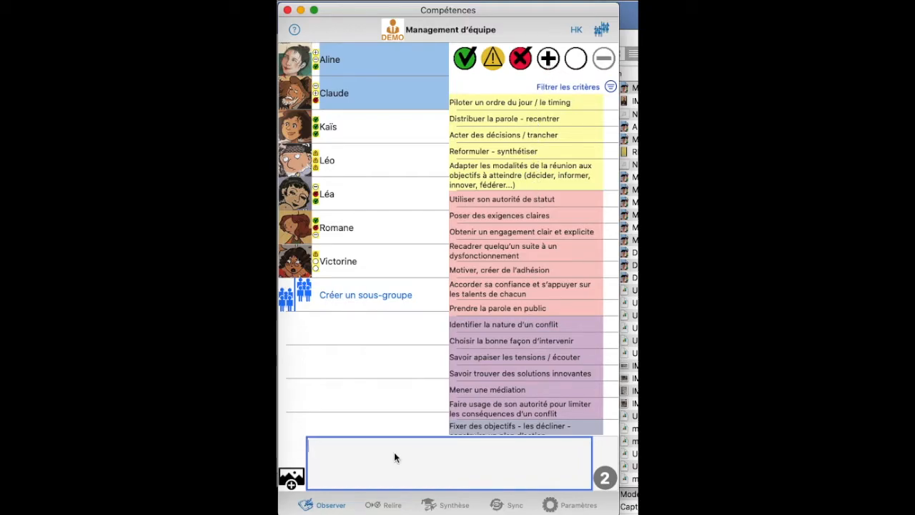
text(l'o)
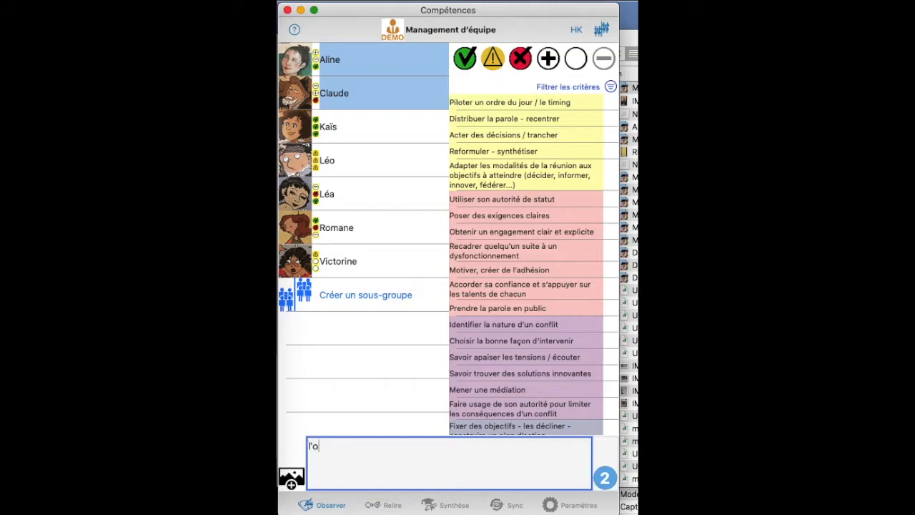
text(bjectif de laréunion est )
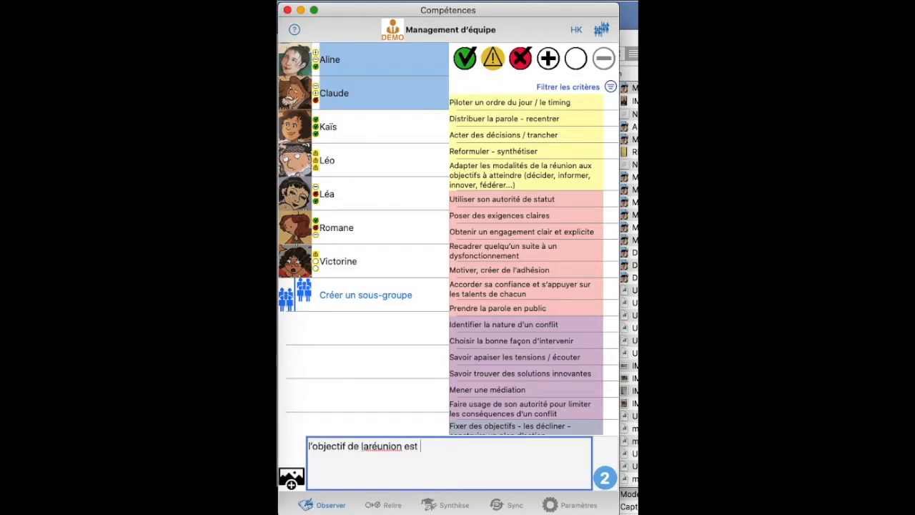
text(clairement formulé)
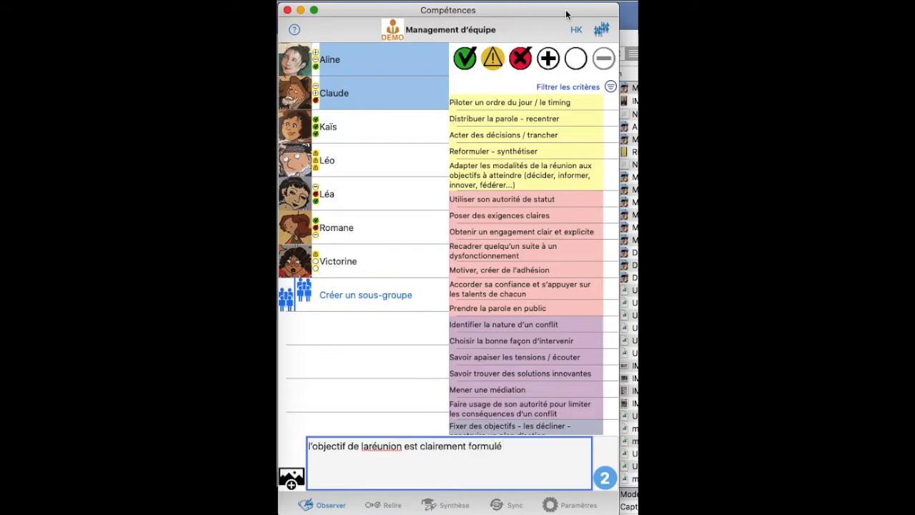
click(549, 58)
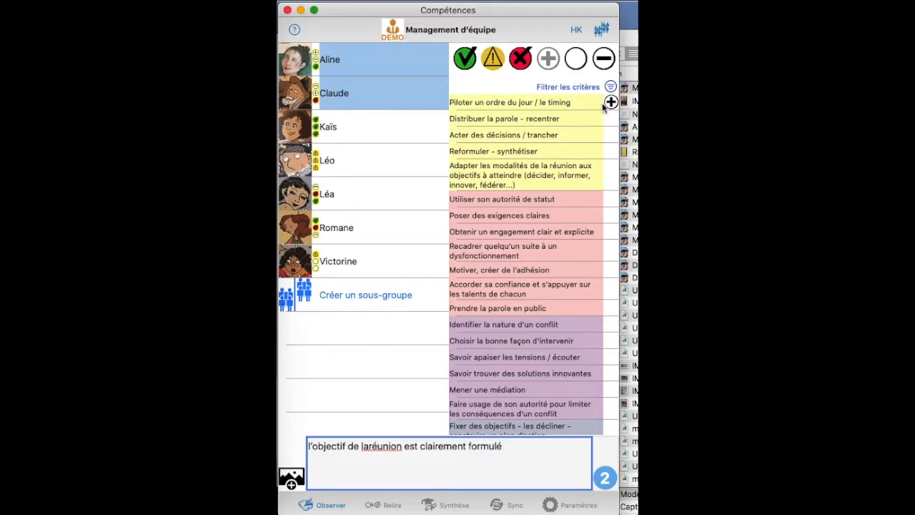
click(604, 478)
click(604, 478)
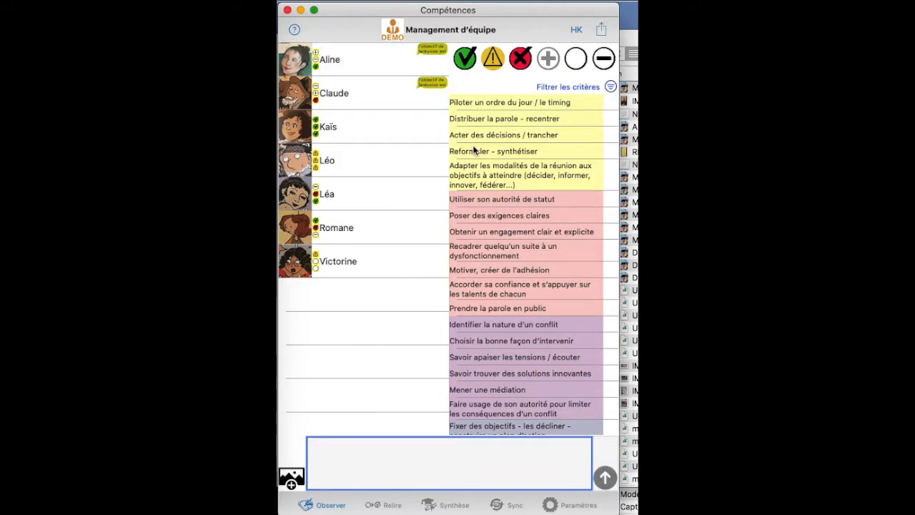
Make a sub-group of Aline, Claude and Kaïs and pick the warning rating
click(369, 70)
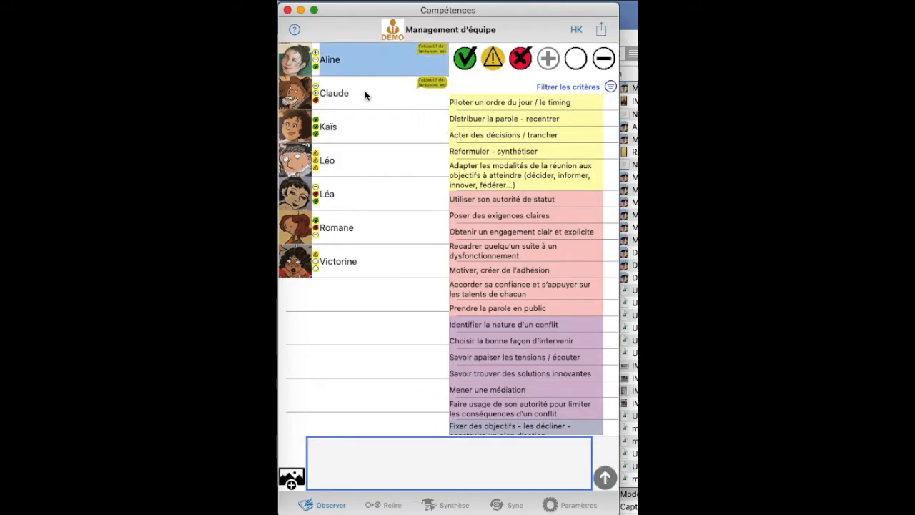
click(367, 92)
click(358, 127)
click(336, 293)
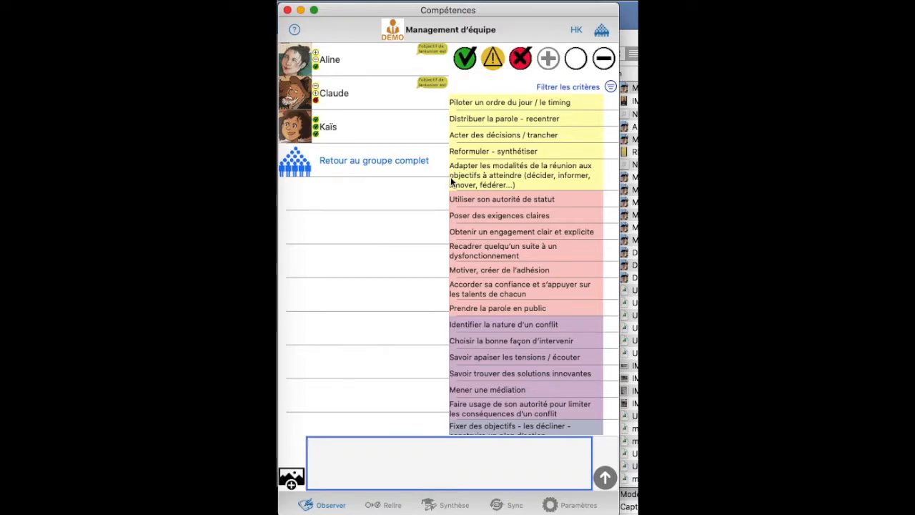
click(493, 61)
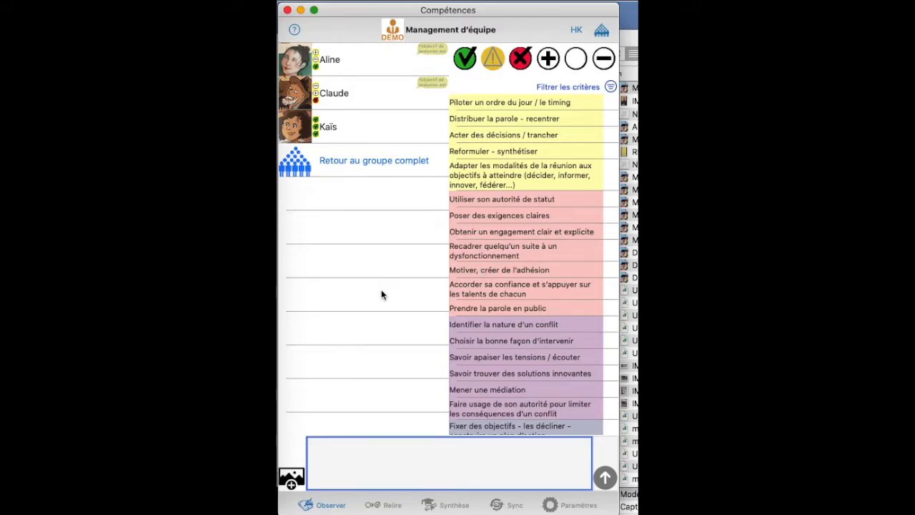
Post a warning on 'Prendre la parole en public' for Kaïs: she wasn't ready to present her talk
click(349, 445)
text(kais)
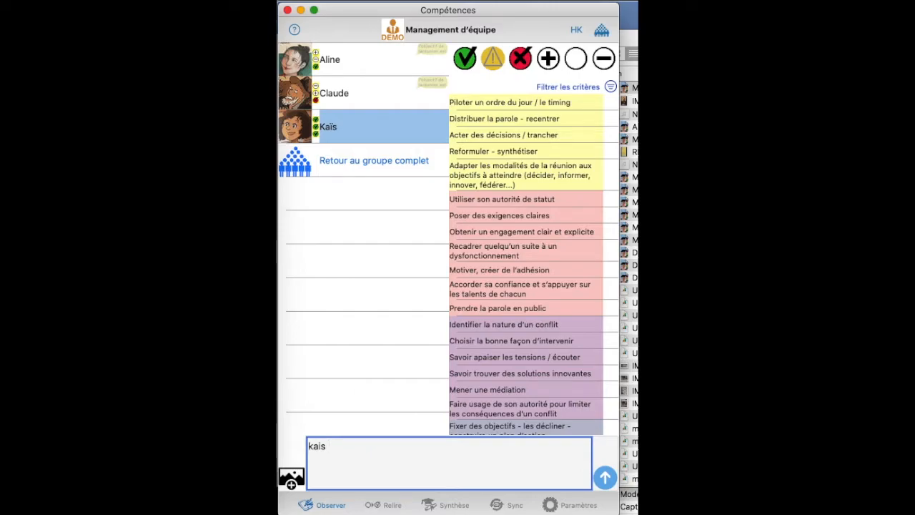
text(devait présent)
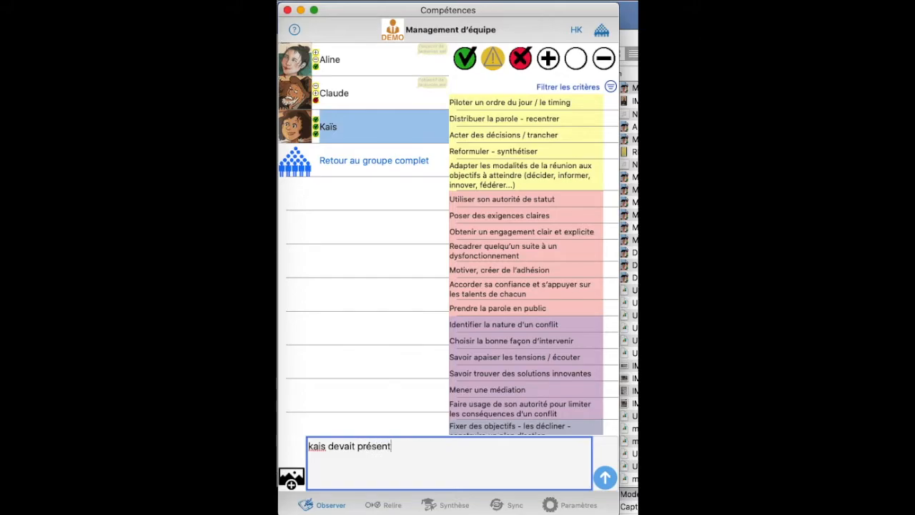
text(er son exposé d)
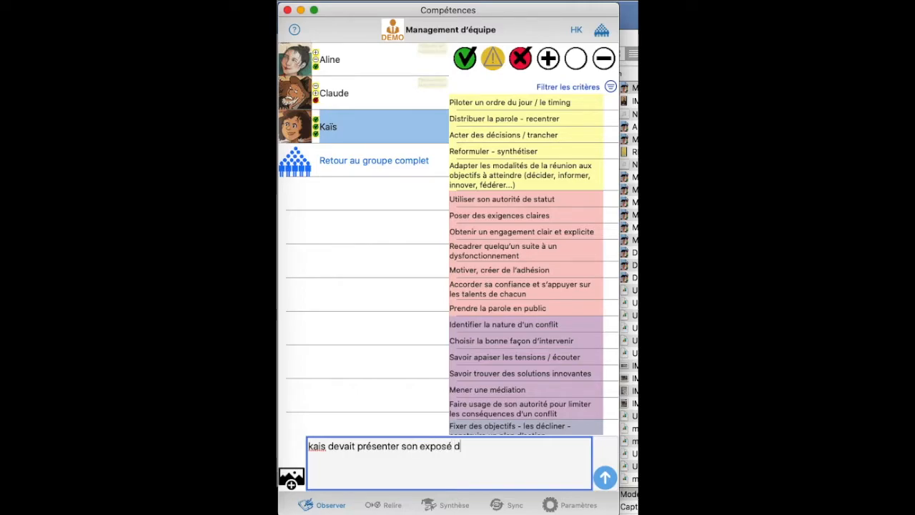
key(BackSpace)
text(c)
key(BackSpace)
text(devant le grou)
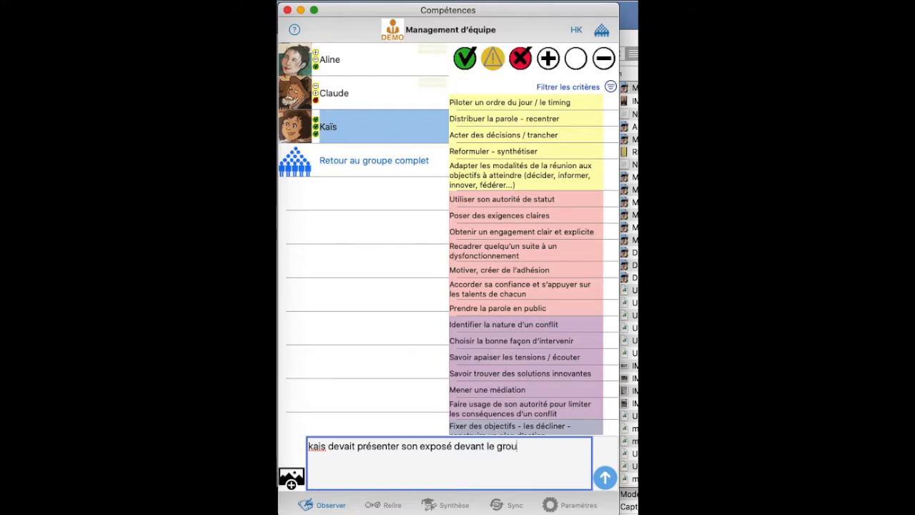
text(pe mais elle me )
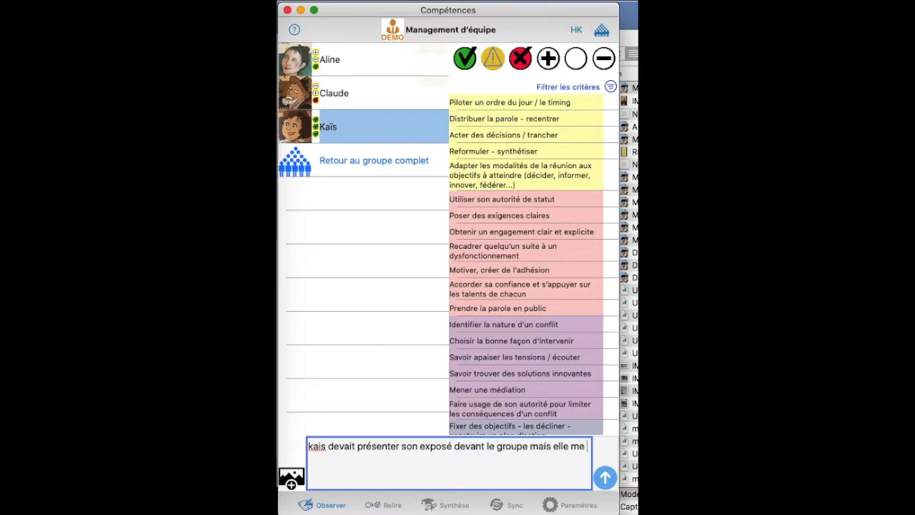
text(dit qu'elle n'est pas prête)
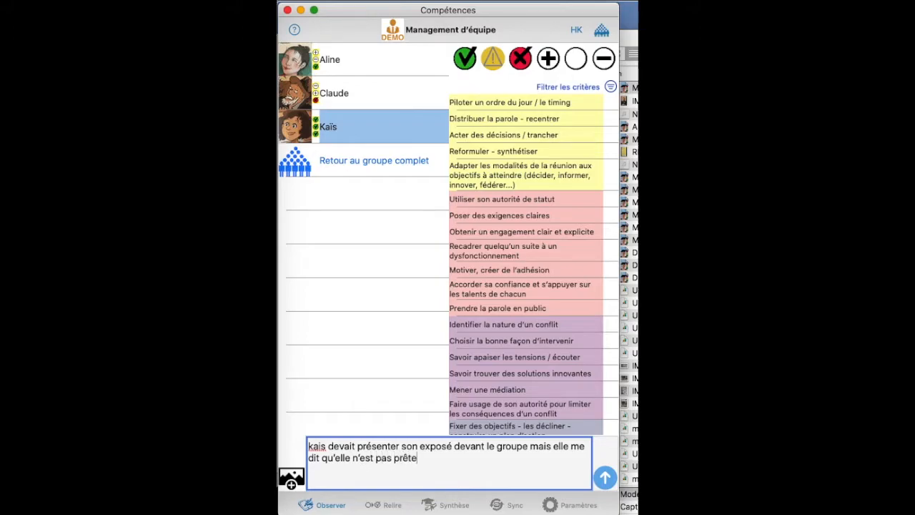
scroll(498, 334, down, 1)
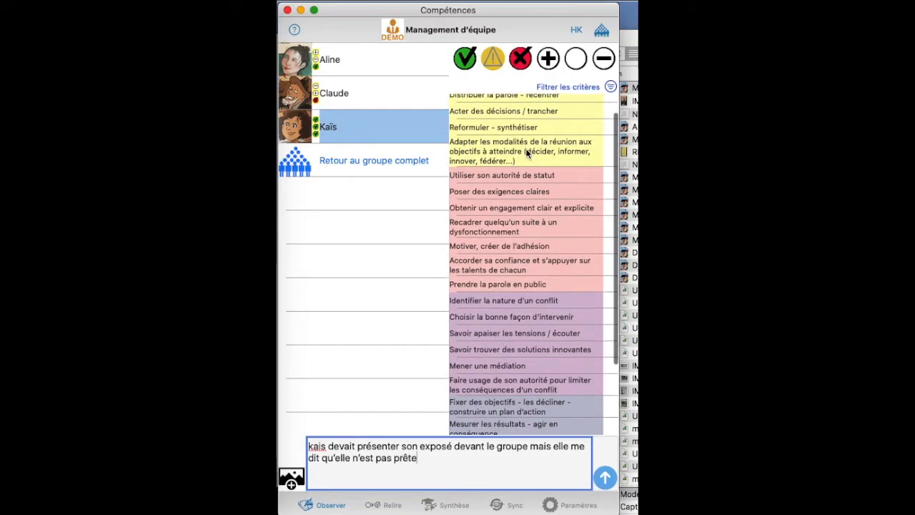
click(556, 283)
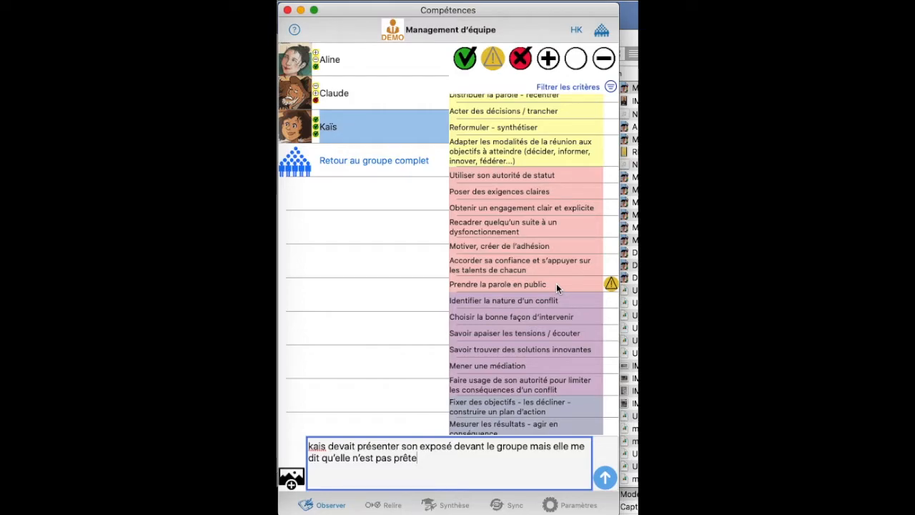
click(604, 478)
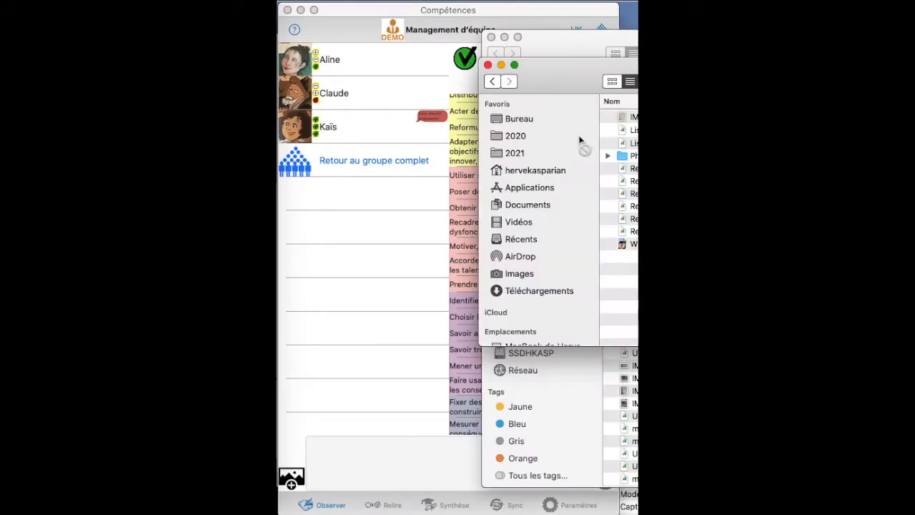
Post the photo IMG_4889.JPG as an observation for Aline, then switch to the Relire review tab
drag(578, 136, 297, 460)
drag(626, 116, 312, 452)
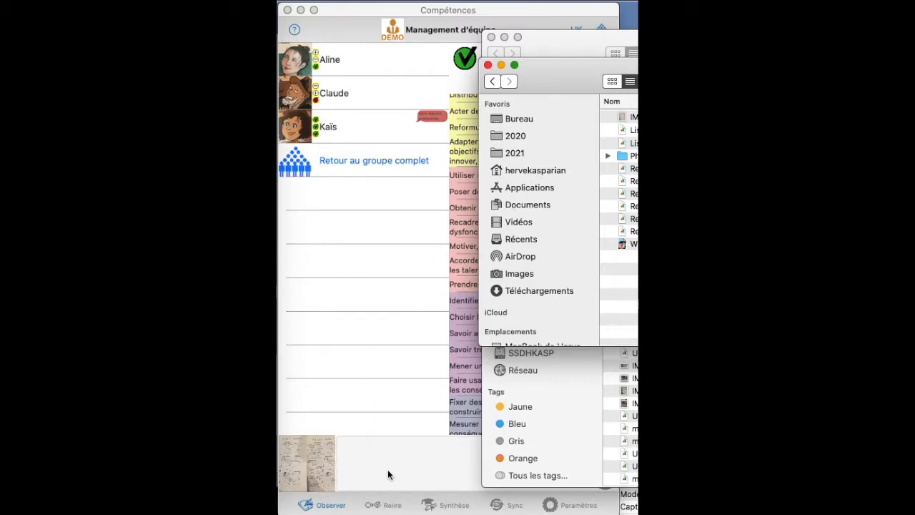
click(388, 470)
click(349, 64)
click(605, 479)
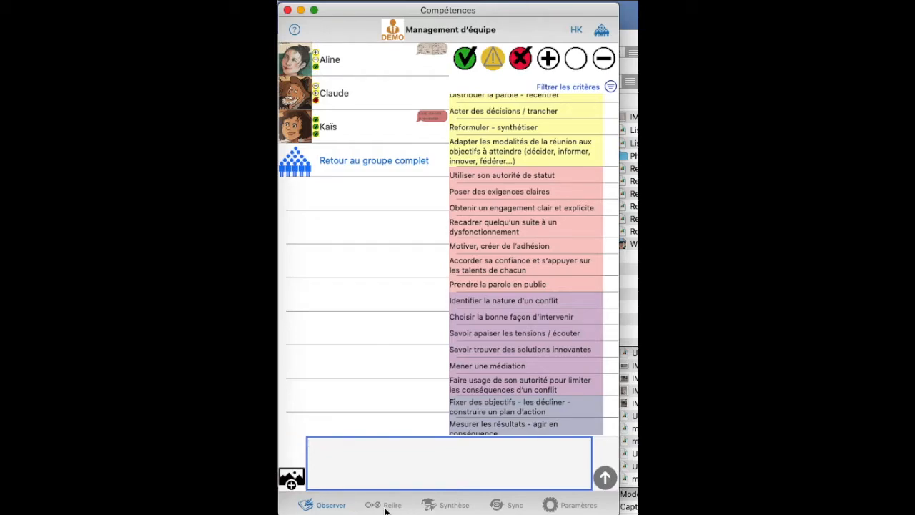
click(385, 507)
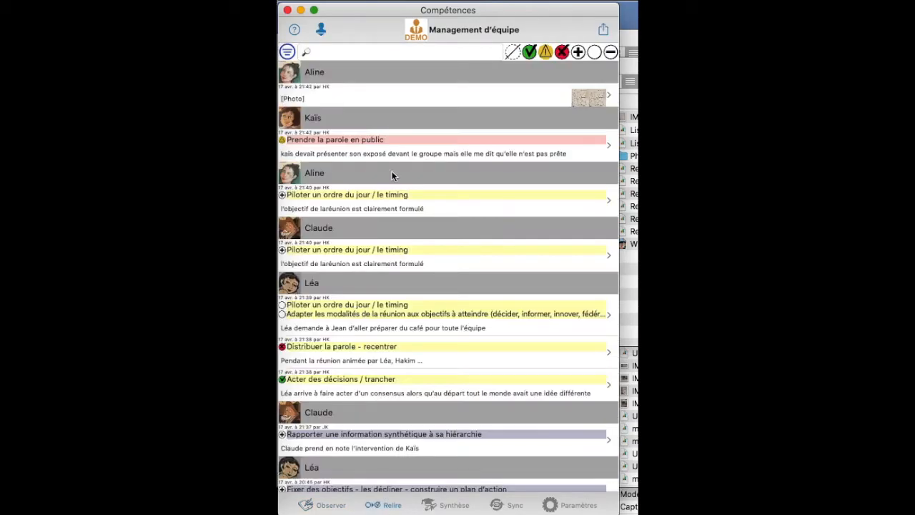
Caption Aline's photo observation 'voici le doc produit par ALine'
click(374, 99)
text(voici le doc produit par ALine)
key(super+Return)
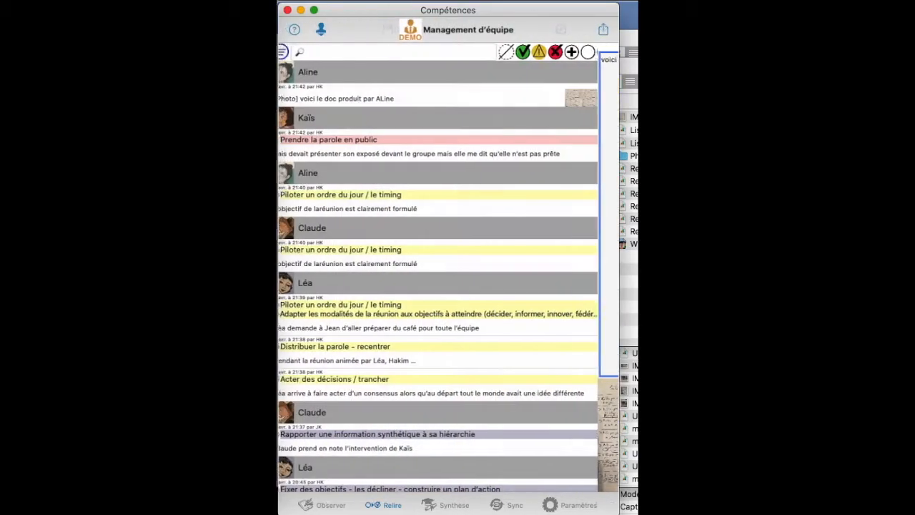
Group observations by trainee and filter from one week earlier, keeping only Claude
click(322, 26)
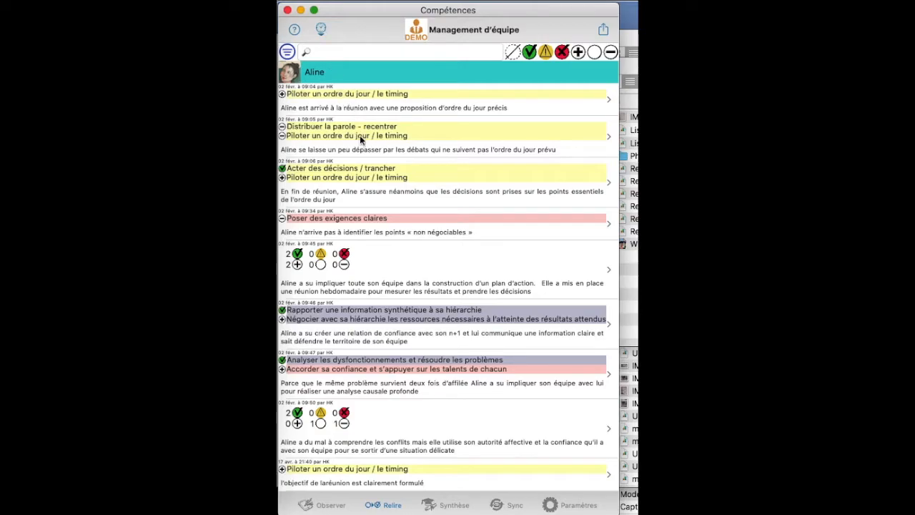
click(286, 51)
click(469, 65)
click(395, 206)
Apply the filters, clear the criteria filter, and try the success, plus and no-rating filters before clearing them
click(321, 30)
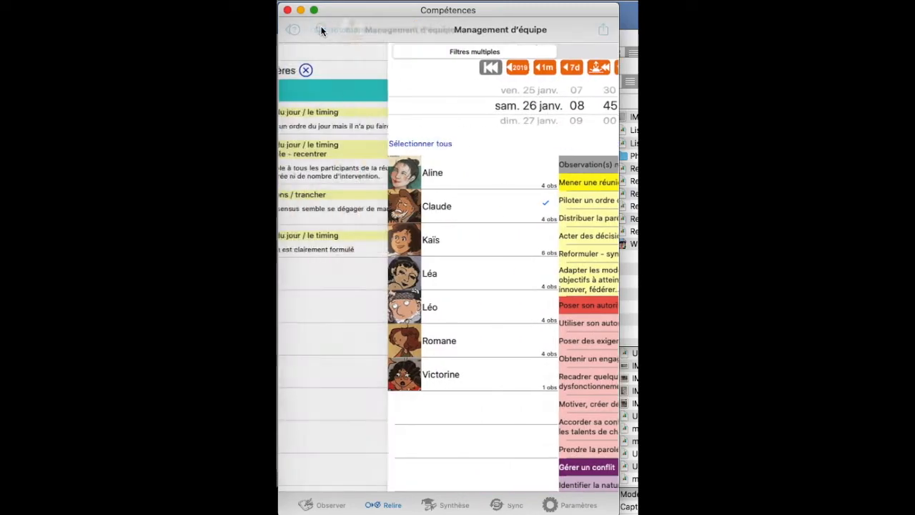
click(374, 71)
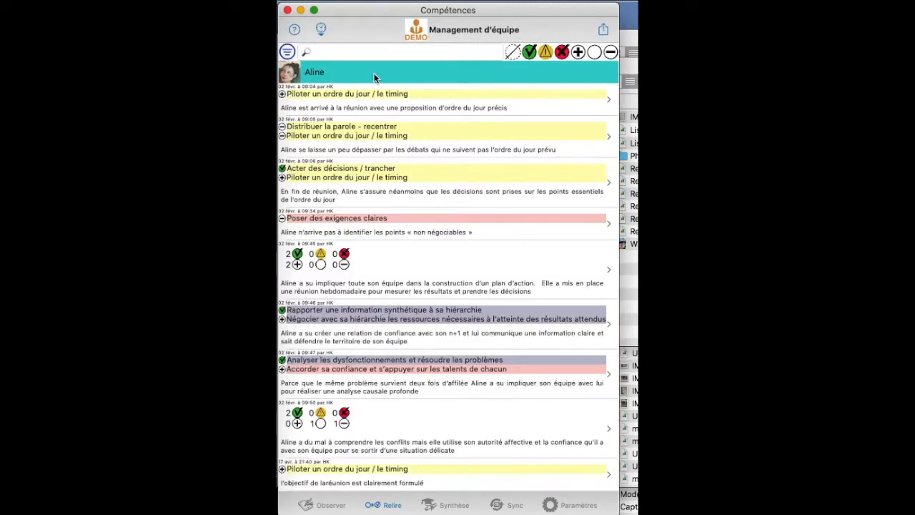
click(532, 55)
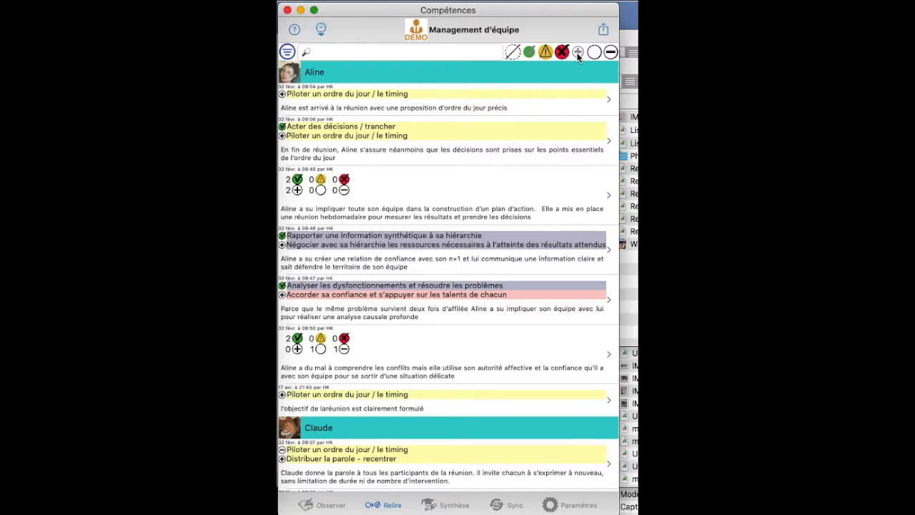
click(578, 53)
click(529, 52)
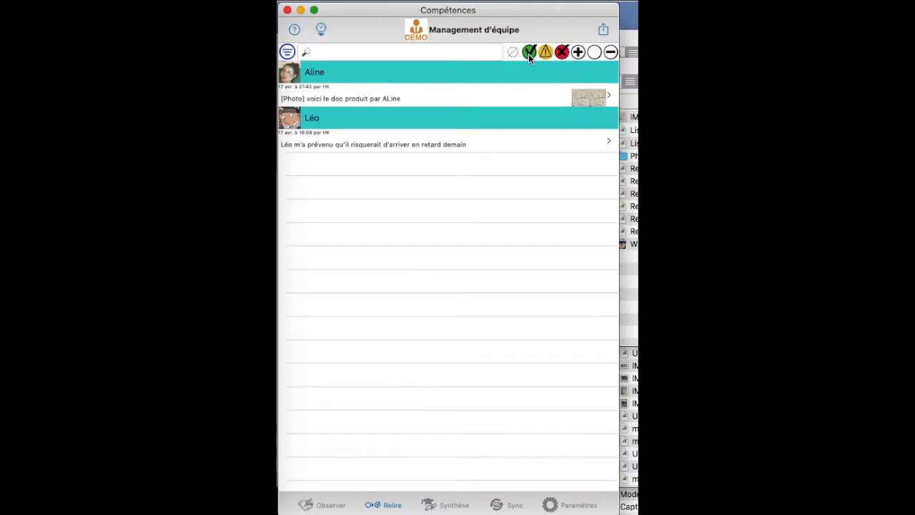
click(511, 51)
Search observations for 'objectif', then by observer initials JK and HK, and clear the search
click(446, 49)
text(objectif)
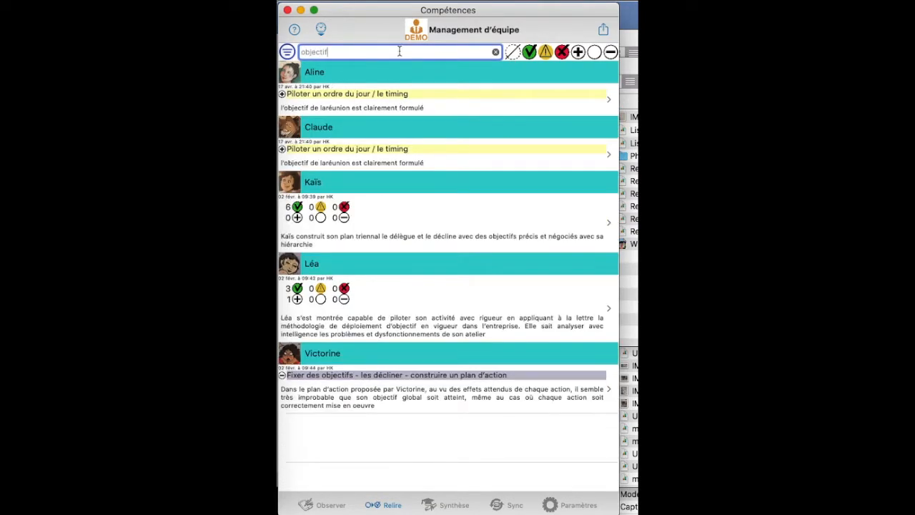
key(super+a)
text(JK)
key(BackSpace)
key(BackSpace)
text(HK)
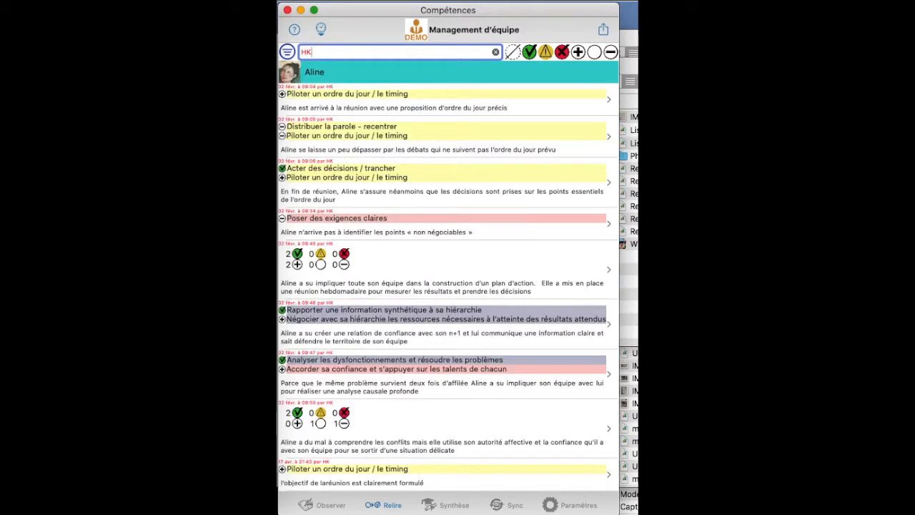
drag(313, 53, 294, 56)
key(BackSpace)
Show the Synthèse team overview and open Léa's detailed synthesis
click(446, 505)
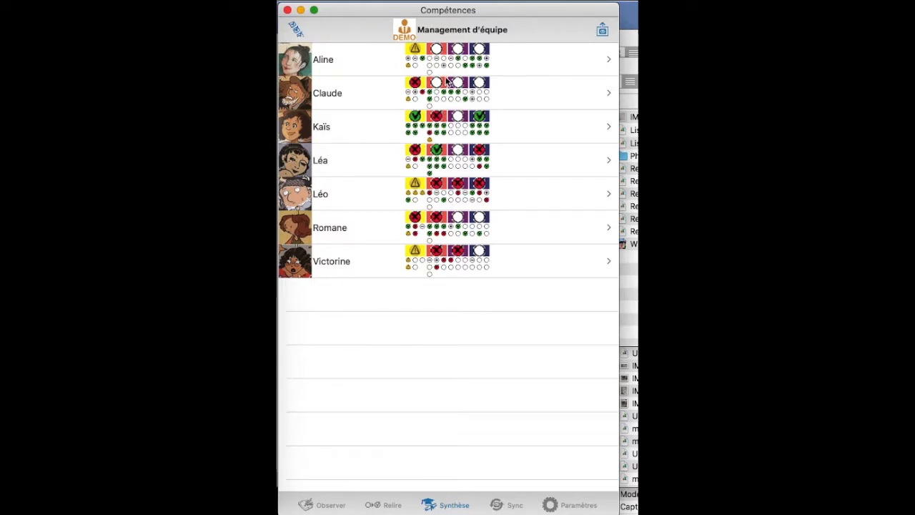
click(415, 149)
Open Léa's synthesis collapsed to criterion headings only and scroll through it
click(518, 166)
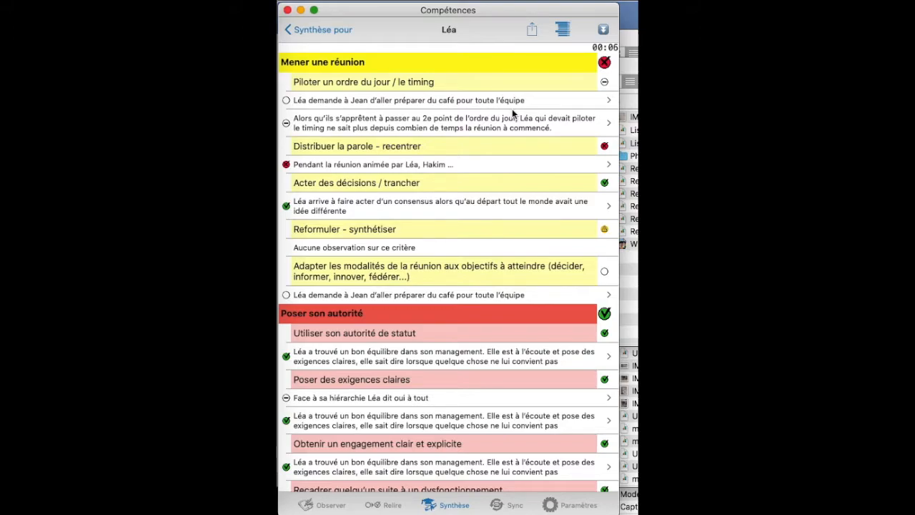
click(563, 30)
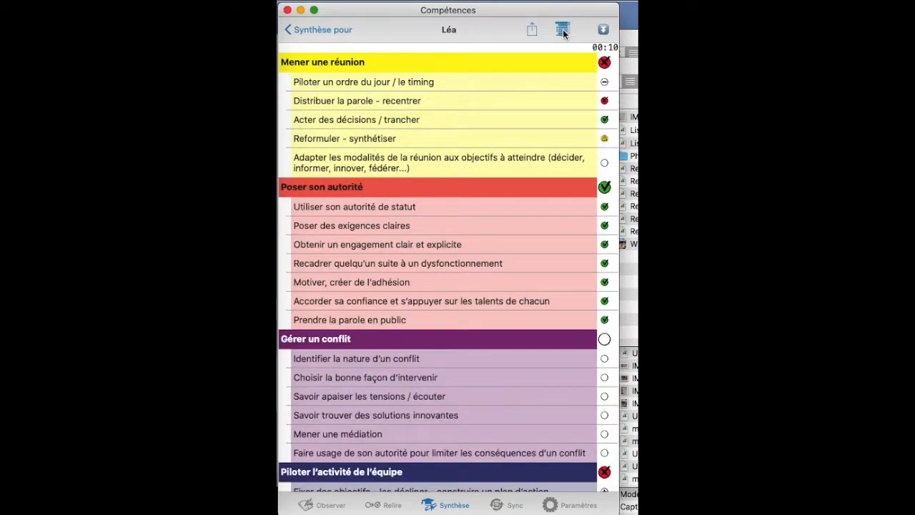
scroll(503, 178, down, 3)
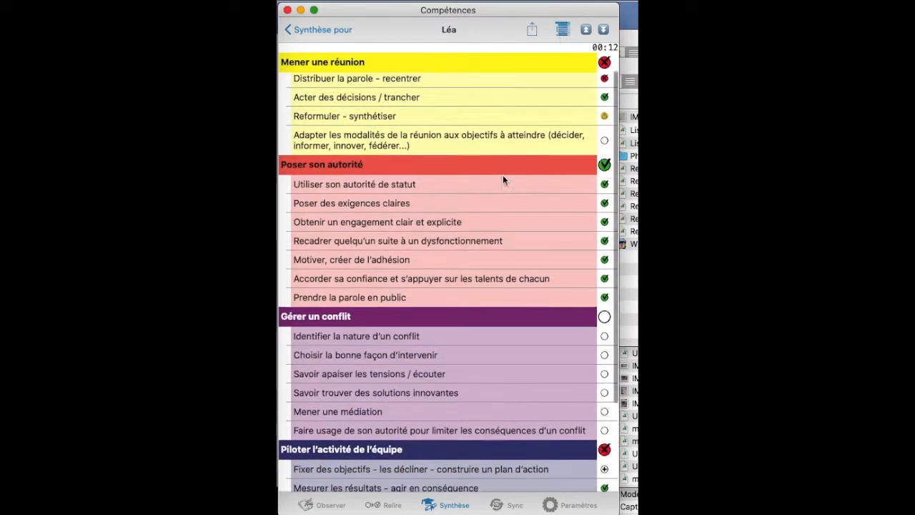
scroll(502, 178, down, 2)
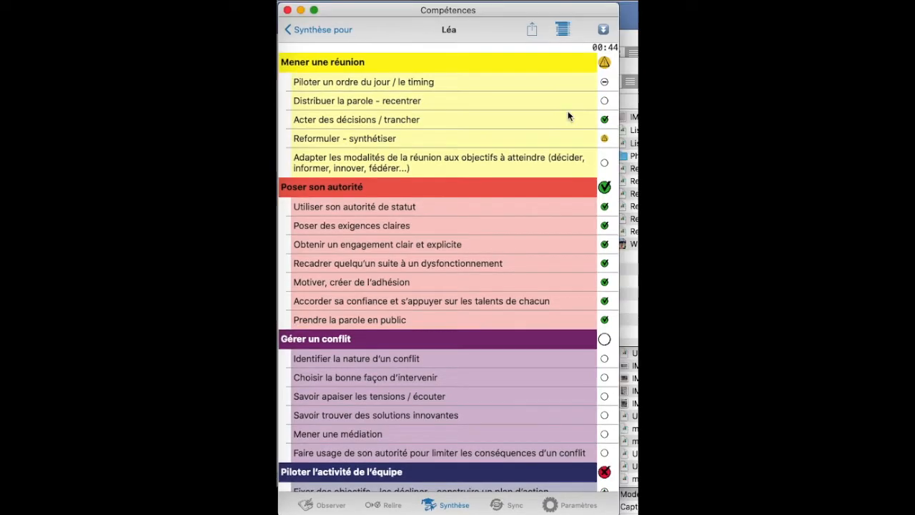
scroll(570, 116, down, 2)
scroll(567, 114, down, 1)
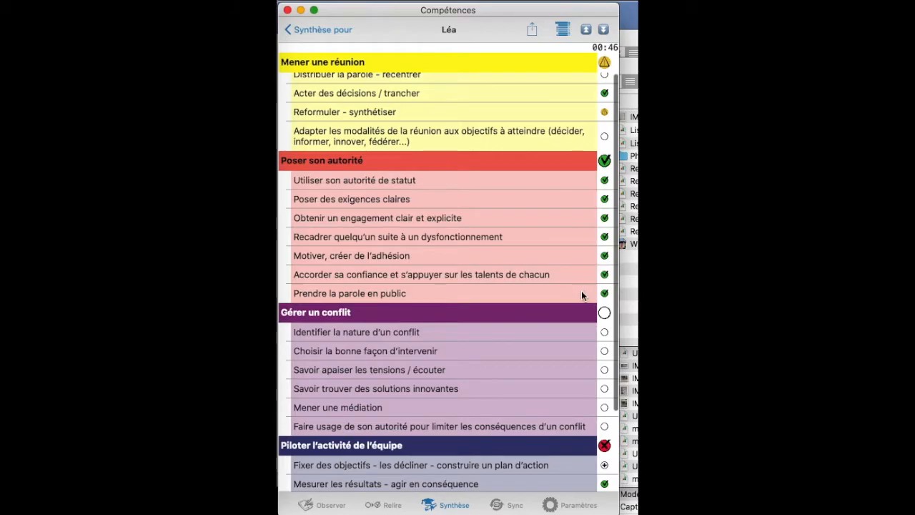
scroll(580, 291, up, 2)
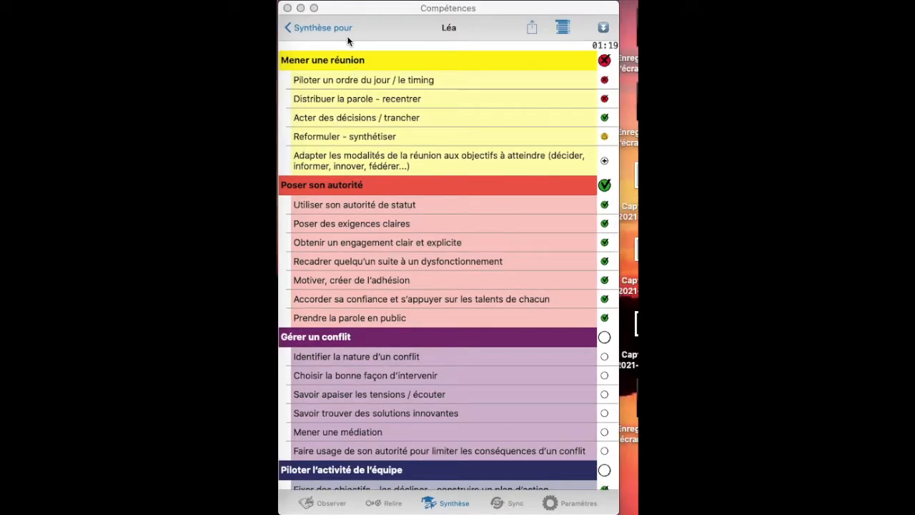
Review Kaïs's synthesis, then go back to the list and reopen Léa's
click(345, 30)
click(346, 138)
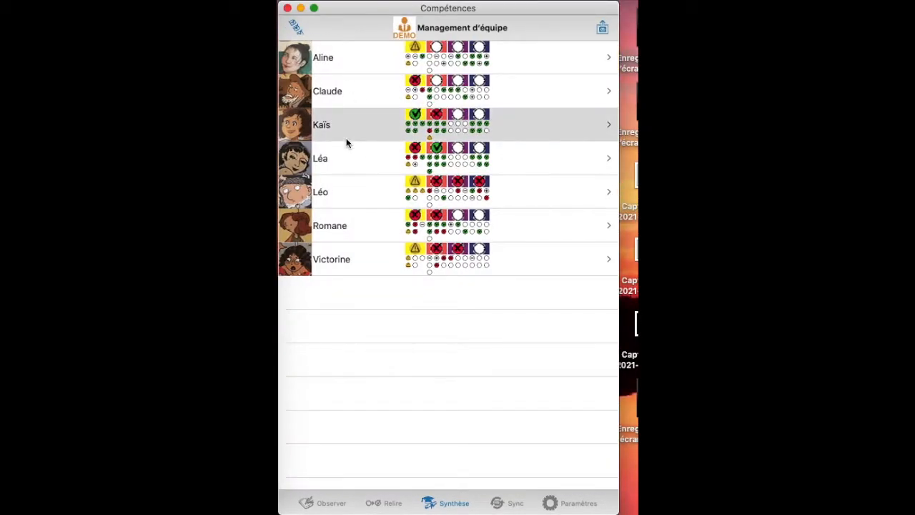
scroll(439, 253, down, 5)
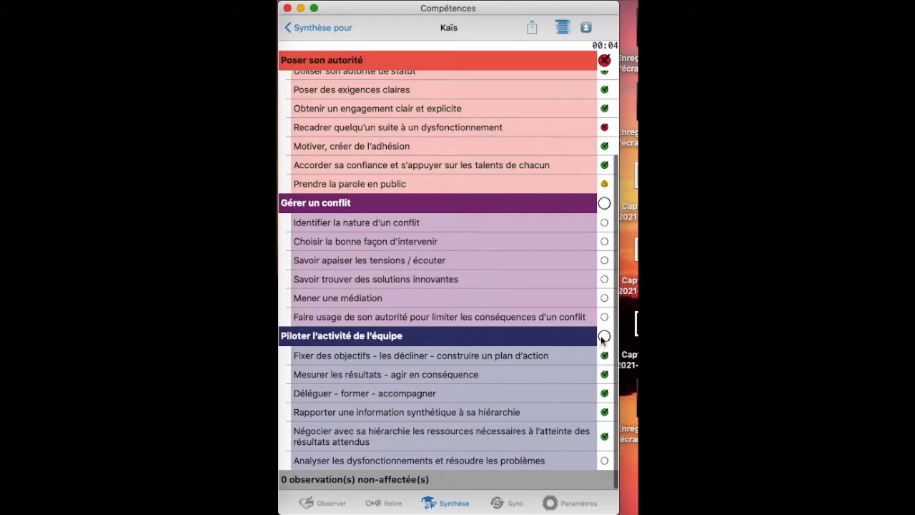
click(323, 29)
click(341, 165)
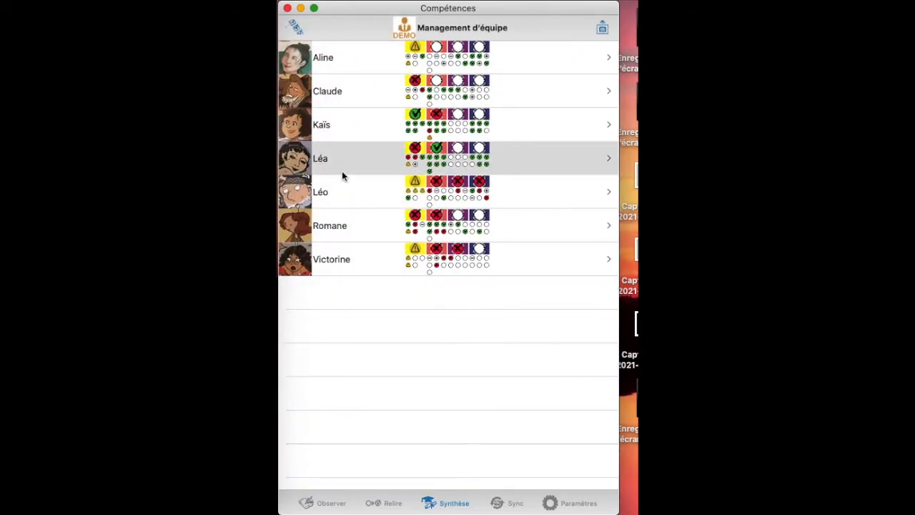
Expand Léa's synthesis to list observations under each criterion and scroll through every criterion
click(563, 28)
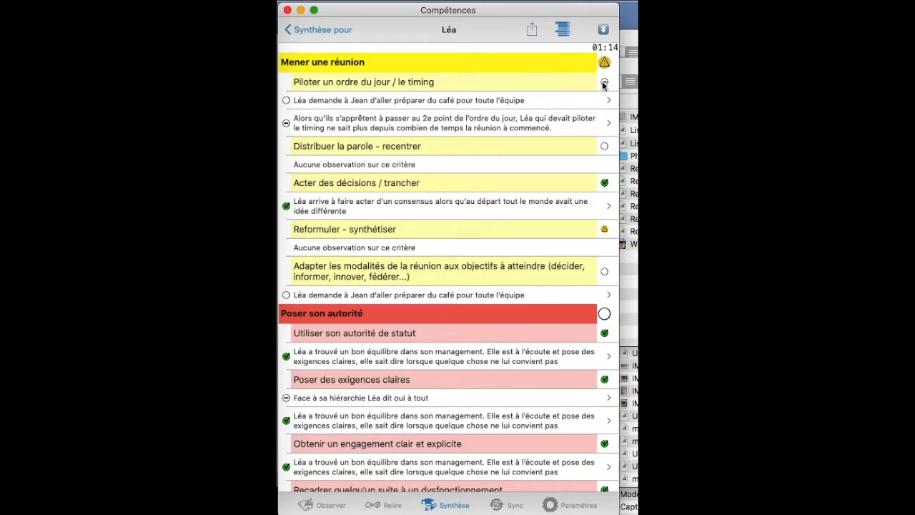
scroll(419, 255, down, 10)
scroll(419, 255, down, 6)
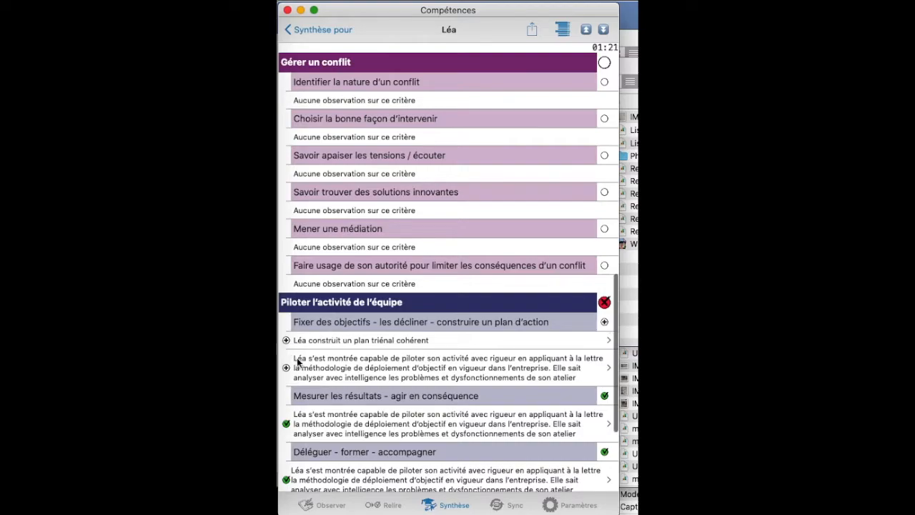
scroll(418, 325, down, 2)
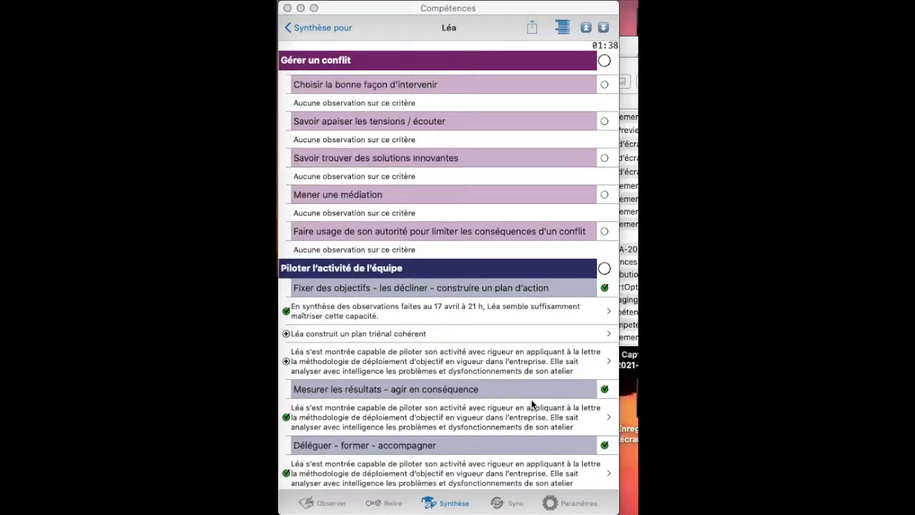
scroll(531, 399, down, 5)
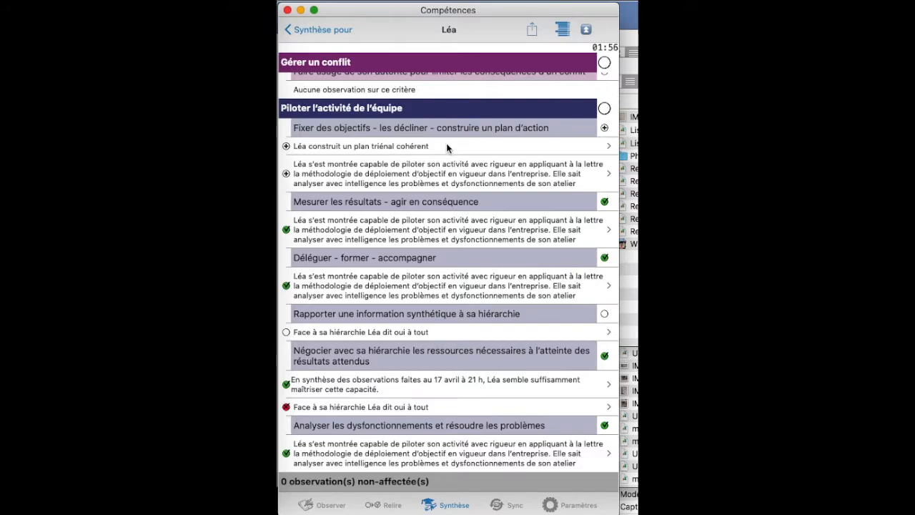
scroll(431, 130, up, 1)
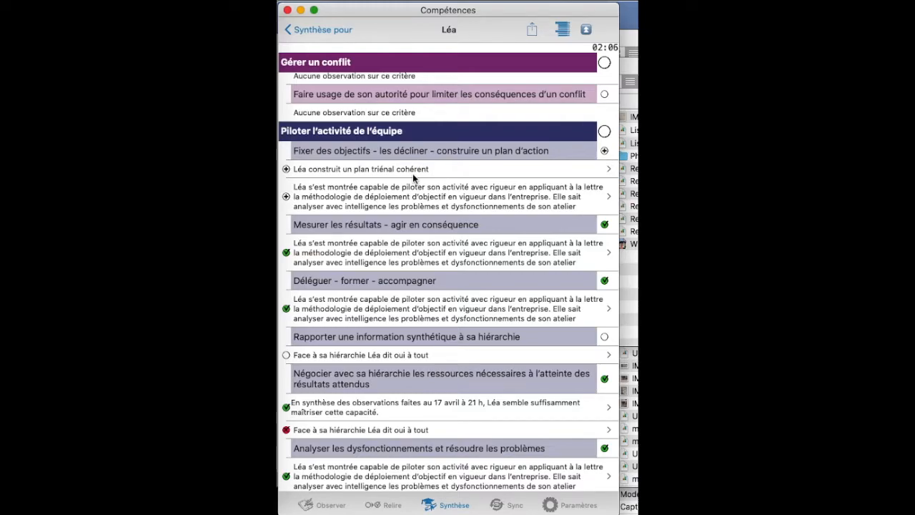
scroll(413, 173, up, 1)
scroll(413, 173, up, 15)
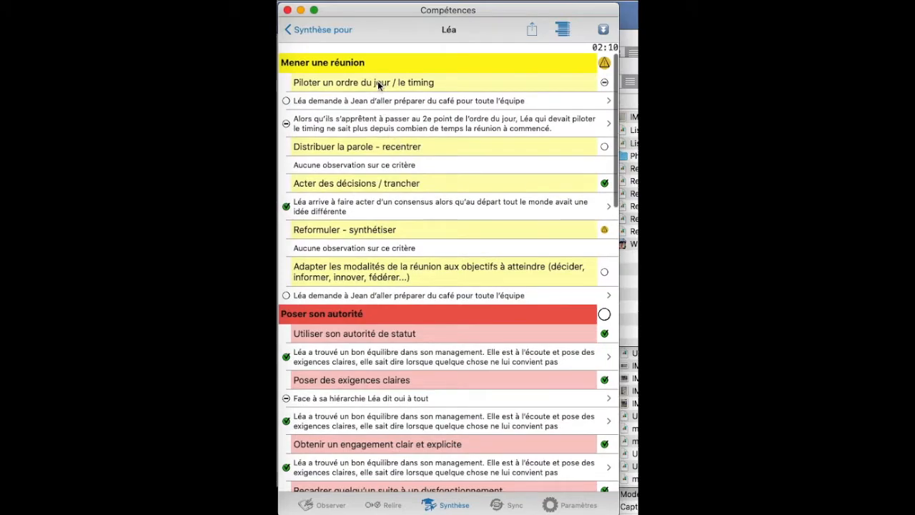
Invalidate Léa's agenda-timing criterion with a synthesis note
click(362, 84)
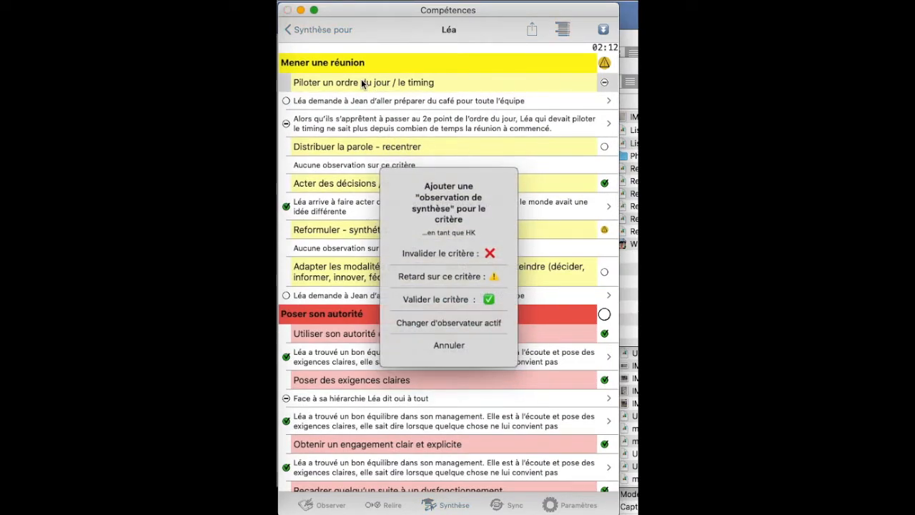
click(413, 252)
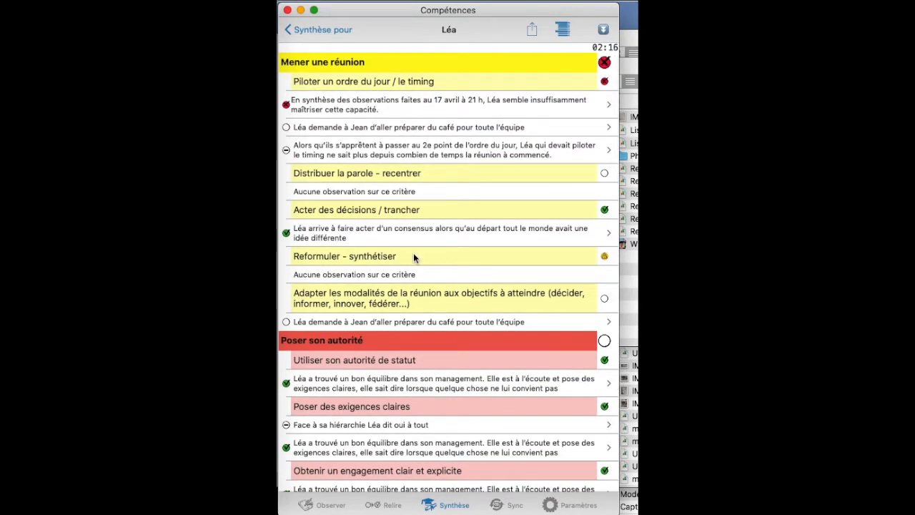
scroll(414, 253, down, 10)
scroll(413, 253, down, 6)
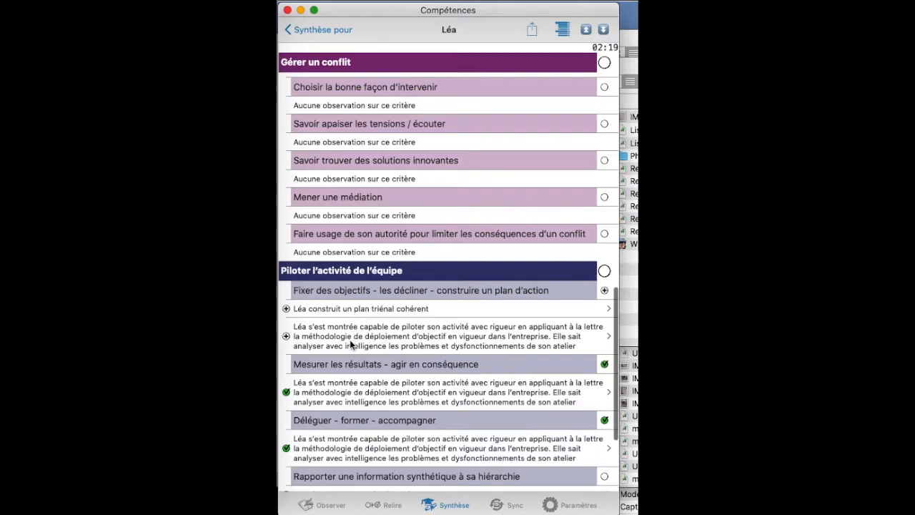
Validate Léa's objective-setting criterion and delete the synthesis note under Négocier avec sa hiérarchie
click(350, 290)
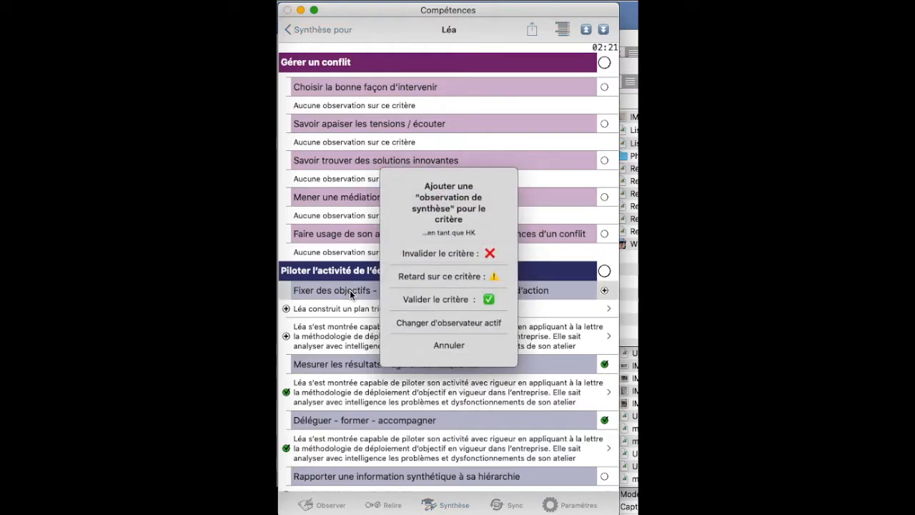
click(416, 300)
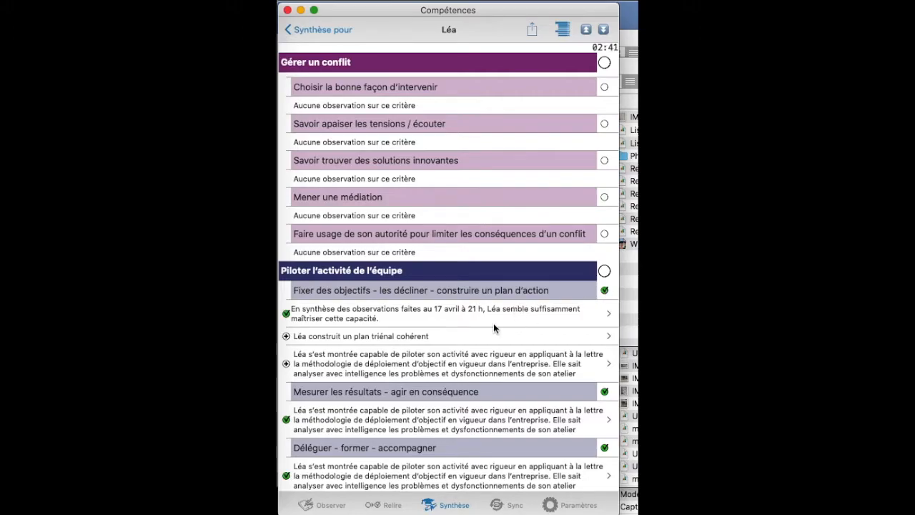
scroll(493, 323, down, 5)
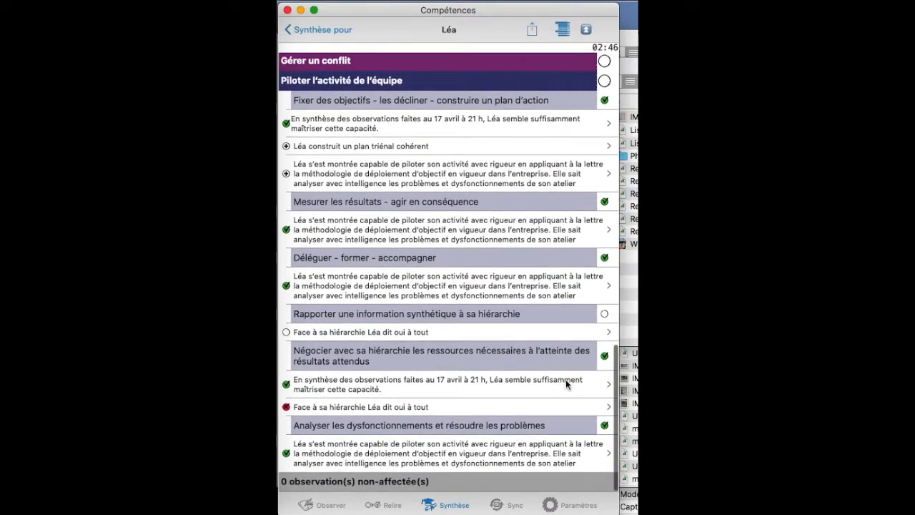
scroll(566, 379, right, 3)
click(597, 384)
scroll(468, 307, up, 10)
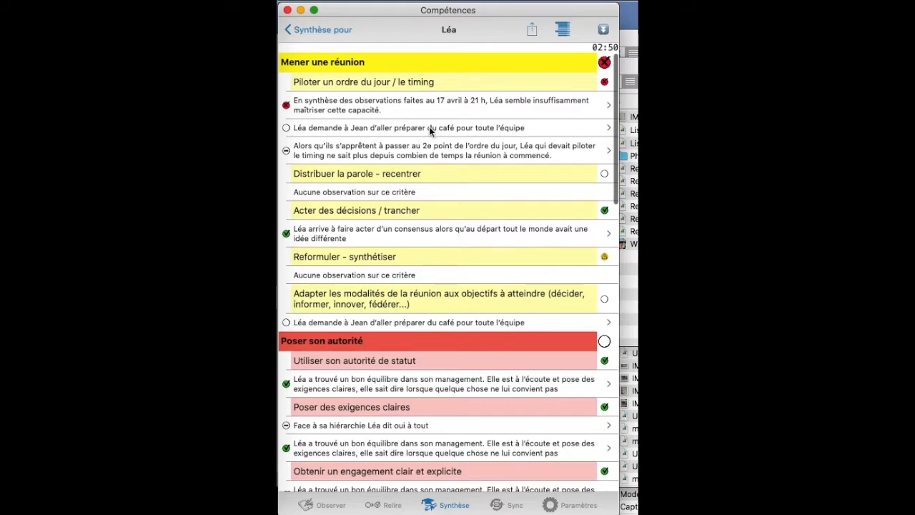
Rate the trainee's coffee observation as a plus on adapting meeting formats and save it
click(429, 127)
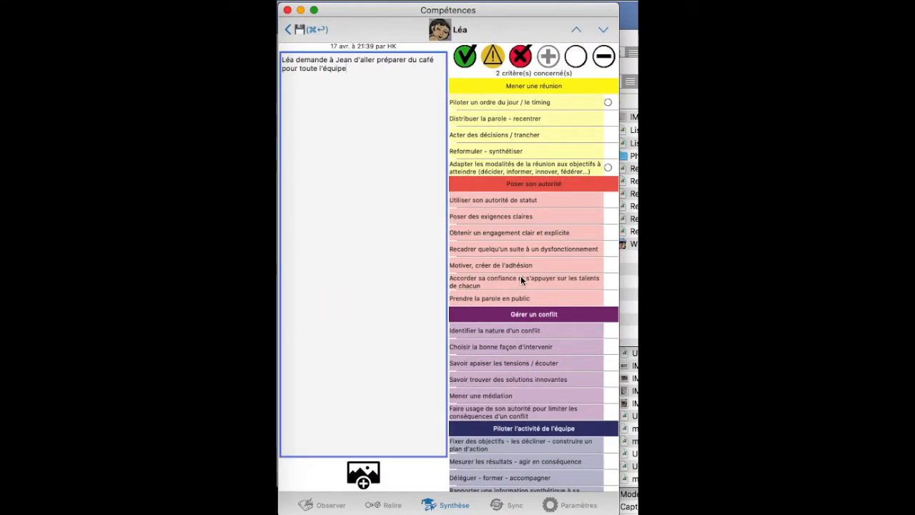
scroll(520, 279, down, 3)
scroll(518, 291, up, 3)
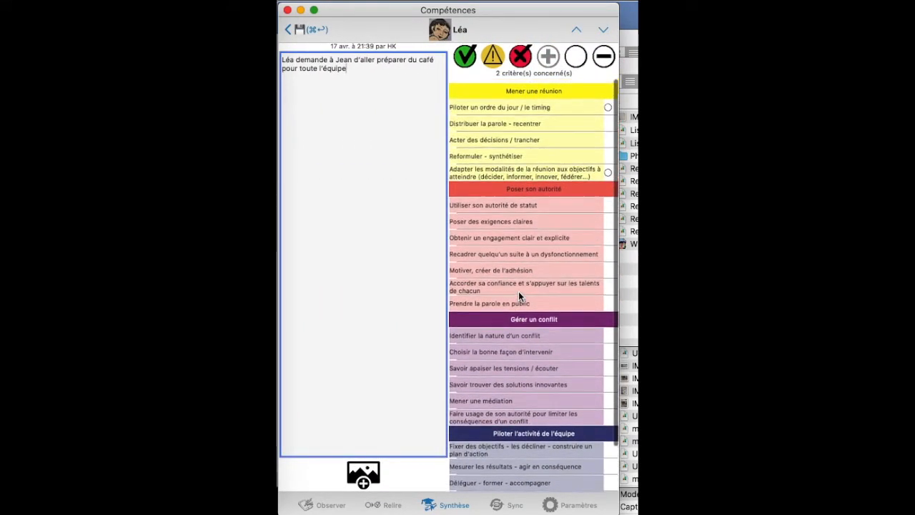
click(500, 169)
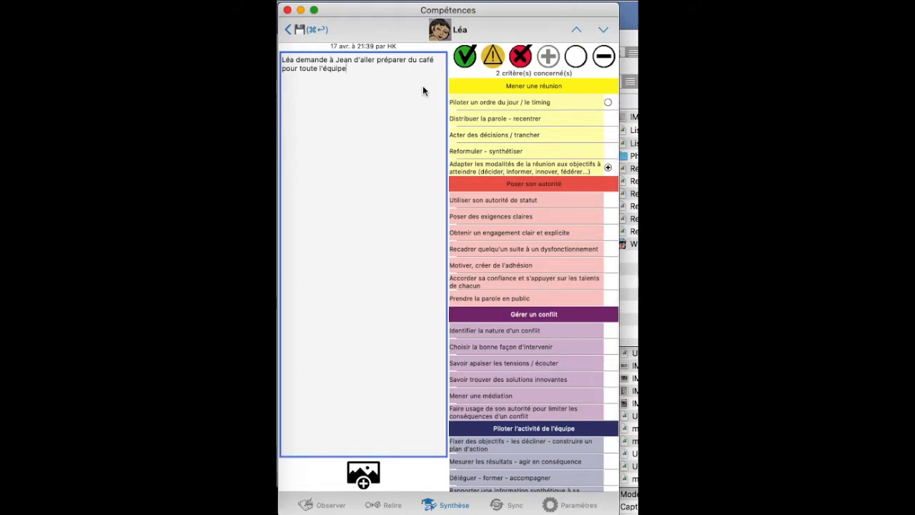
click(300, 28)
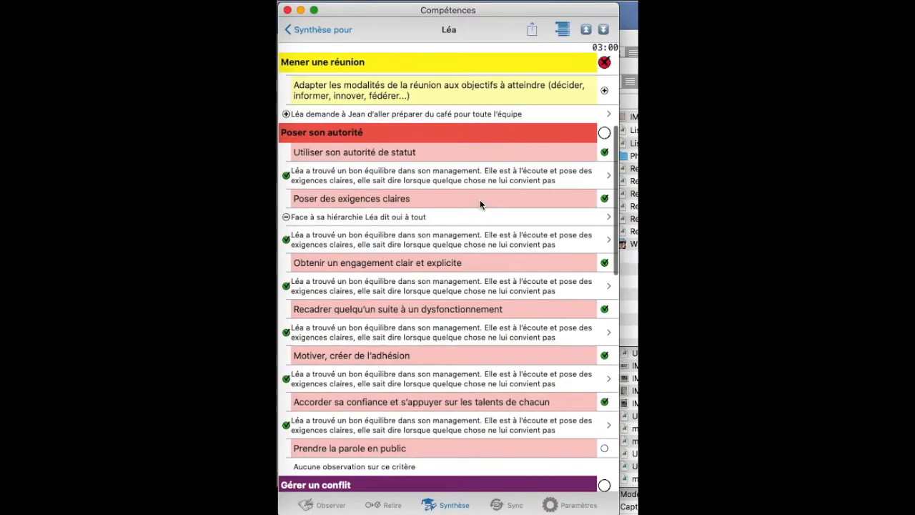
scroll(480, 203, down, 2)
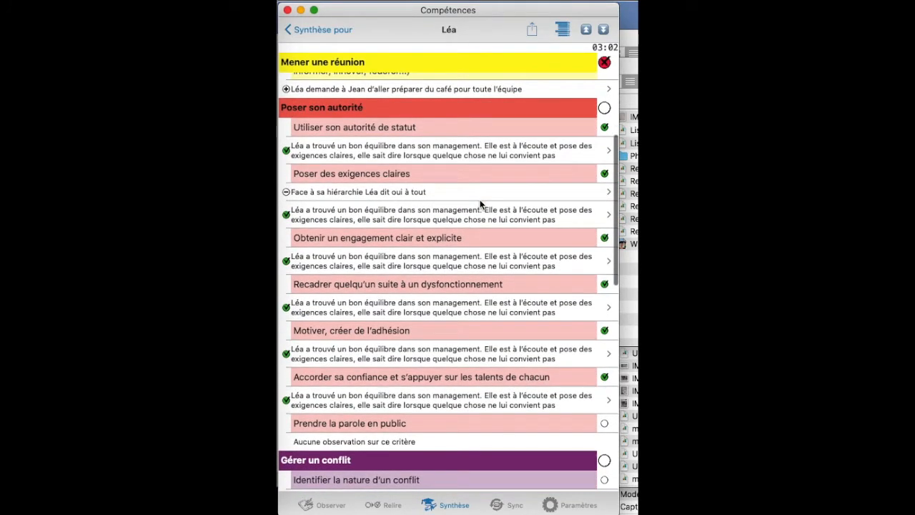
click(330, 29)
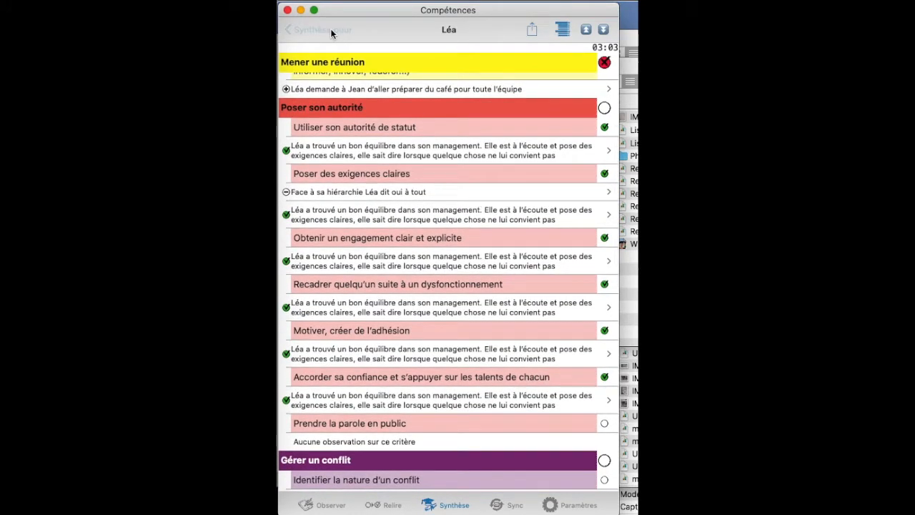
Inspect the team summary and each trainee's Adapter les modalités rating, toggling the alternative rating view
click(300, 30)
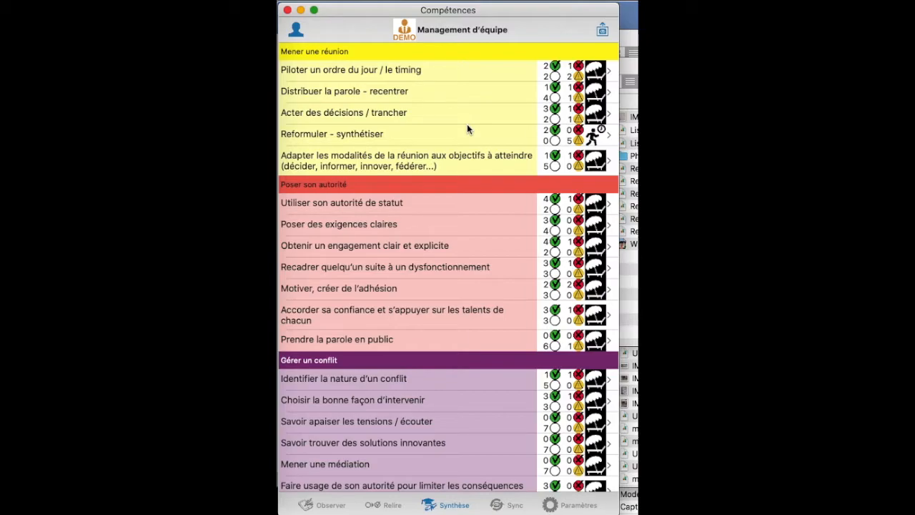
scroll(466, 128, down, 1)
scroll(467, 129, up, 1)
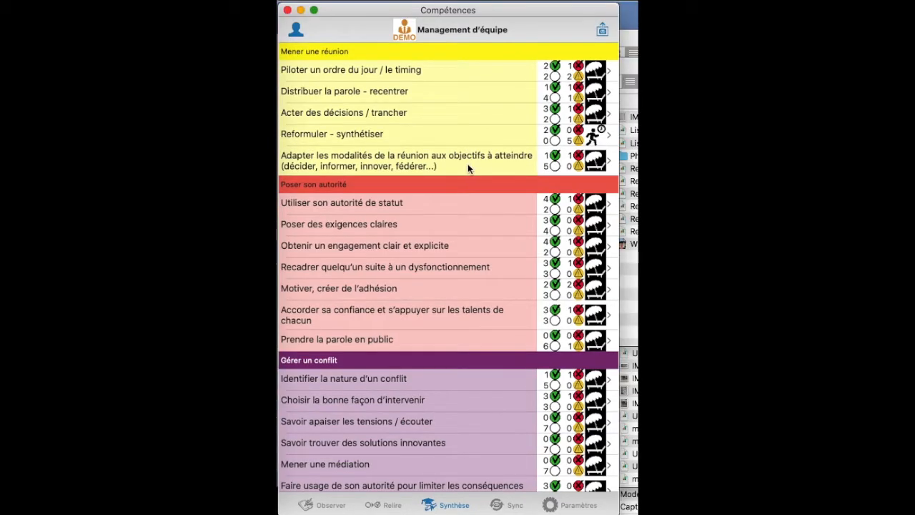
click(468, 168)
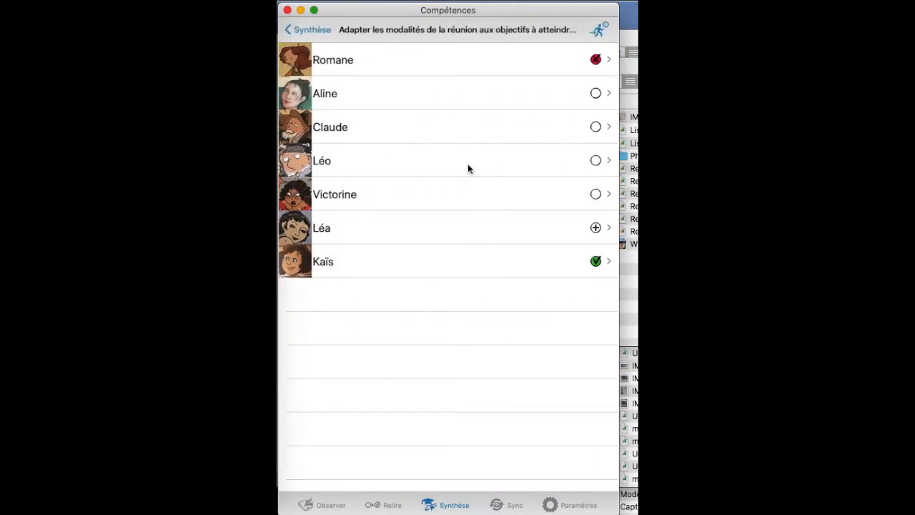
click(600, 35)
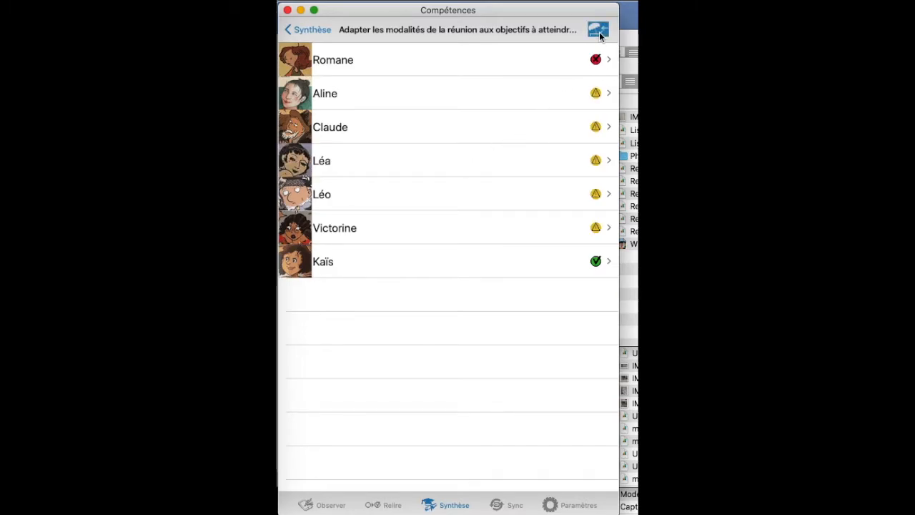
click(599, 34)
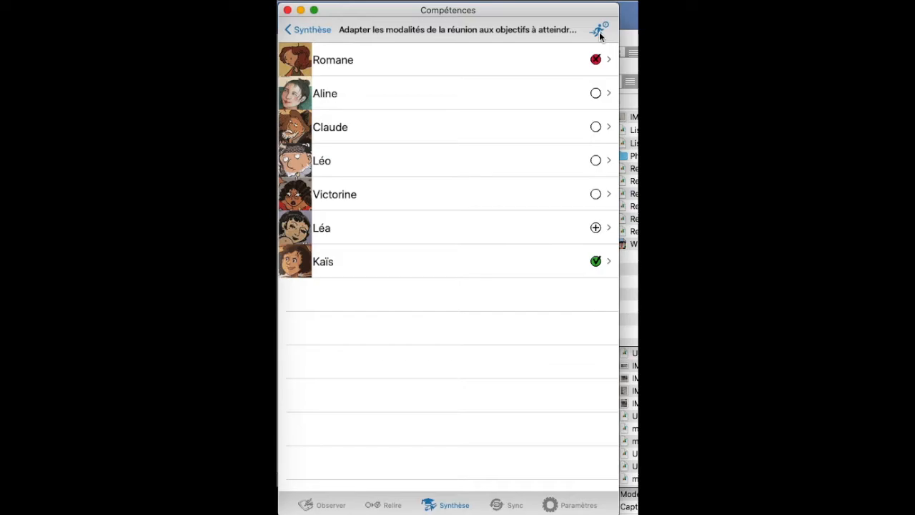
click(599, 34)
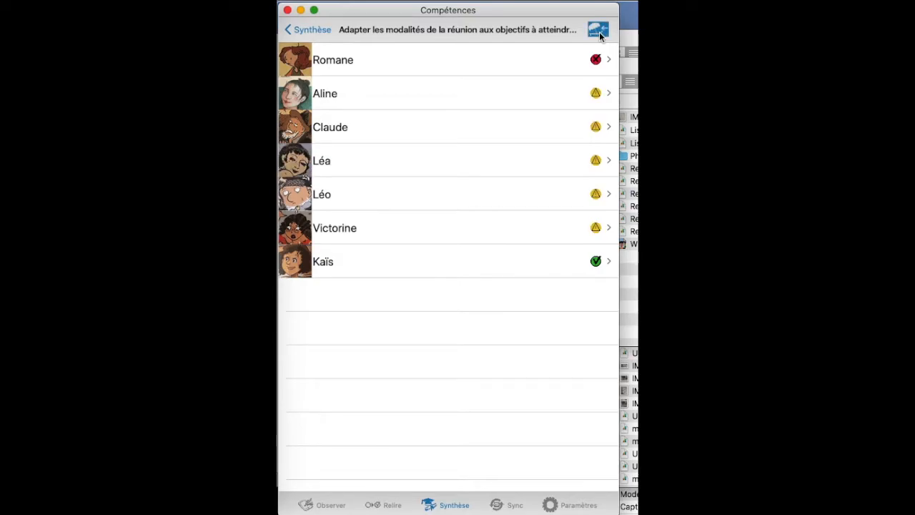
Return to the team summary and open the trainee's detailed synthesis
click(307, 30)
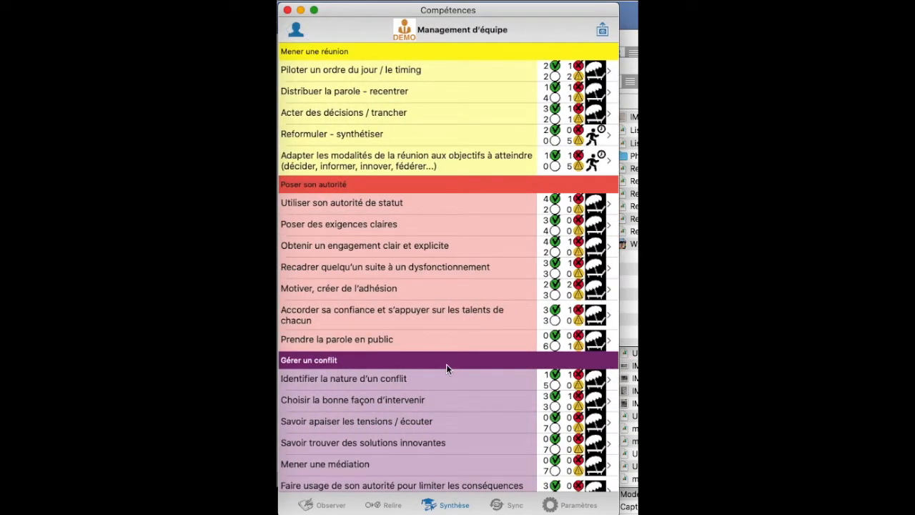
click(295, 30)
click(332, 164)
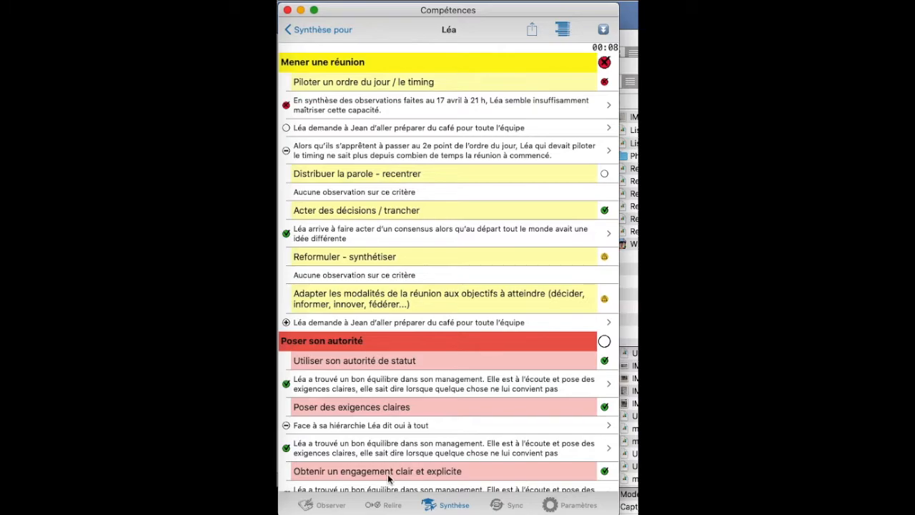
Switch to Observer, show all seven trainees again, and open the Sync page's data log
click(329, 505)
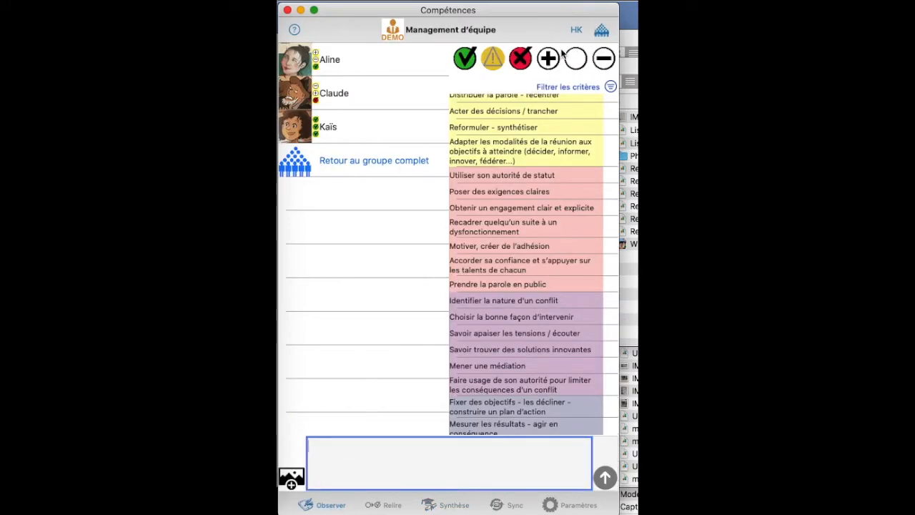
click(604, 30)
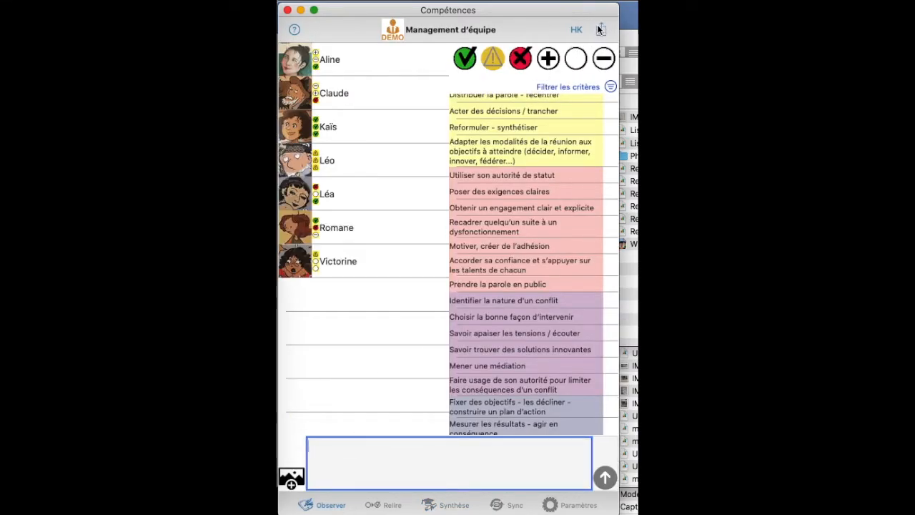
click(598, 30)
click(584, 36)
click(503, 506)
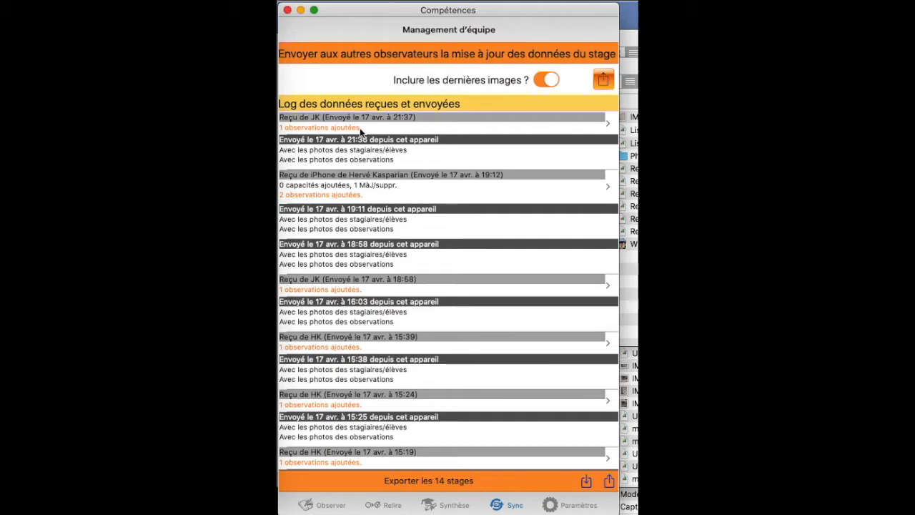
Export all stages from the iPhone with Inclure tous les stages and AirDrop them to the Mac
click(359, 127)
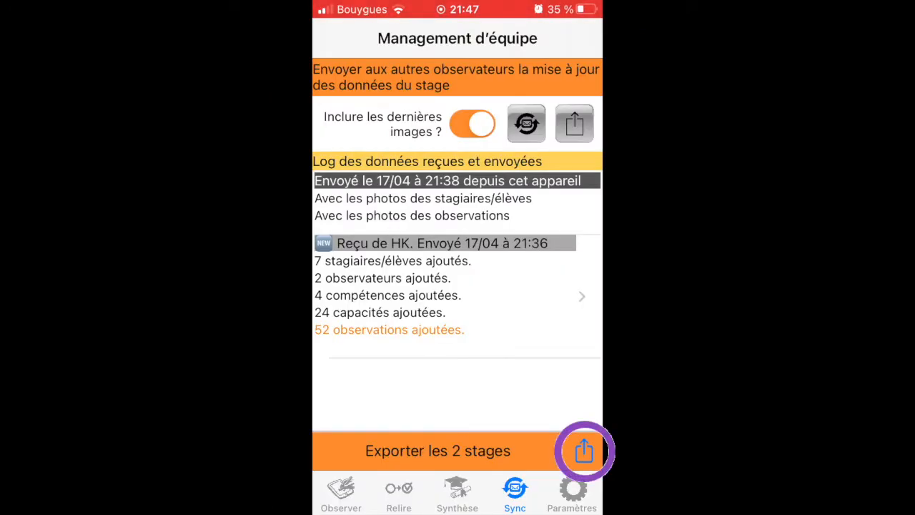
click(584, 450)
click(457, 295)
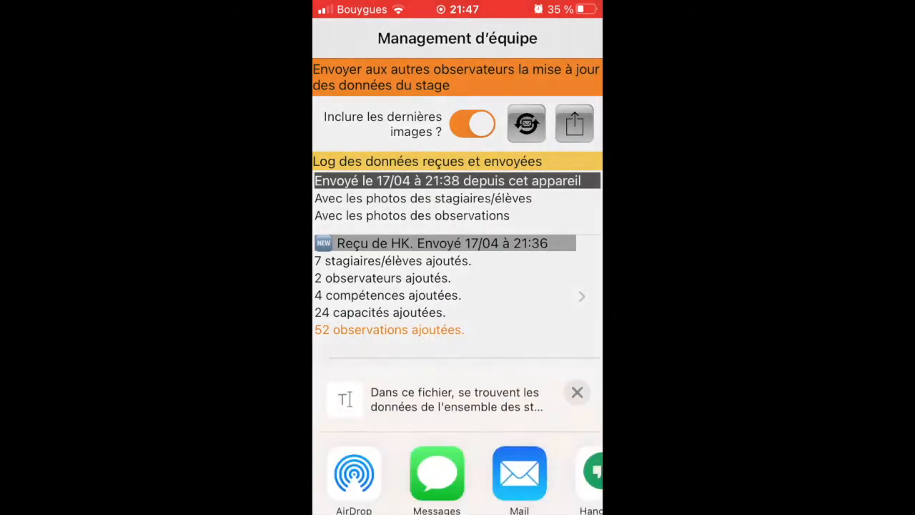
click(355, 318)
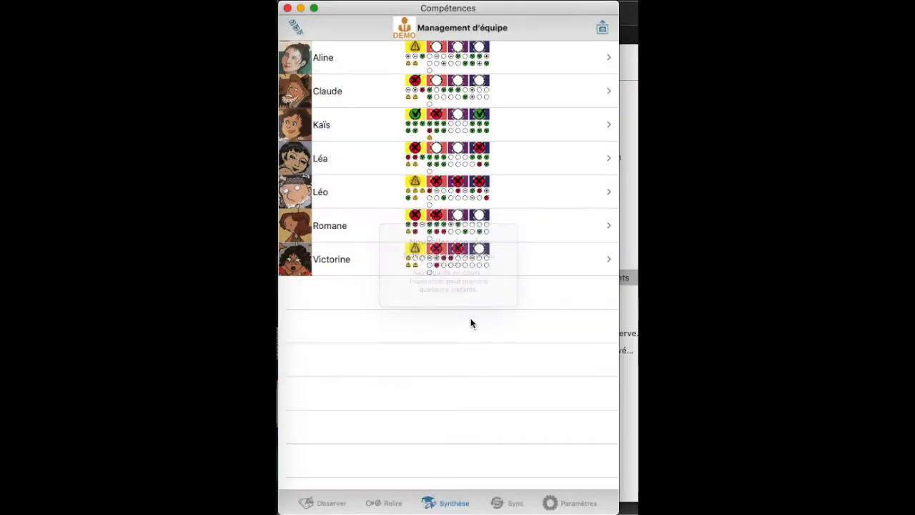
Dismiss the save alert and e-mail the trainee's synthesis to the suggested recipient address
click(549, 81)
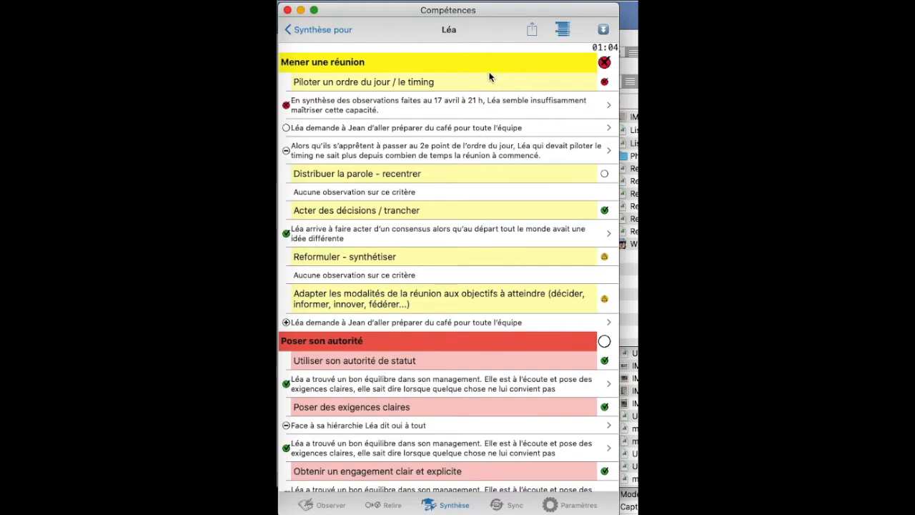
click(533, 32)
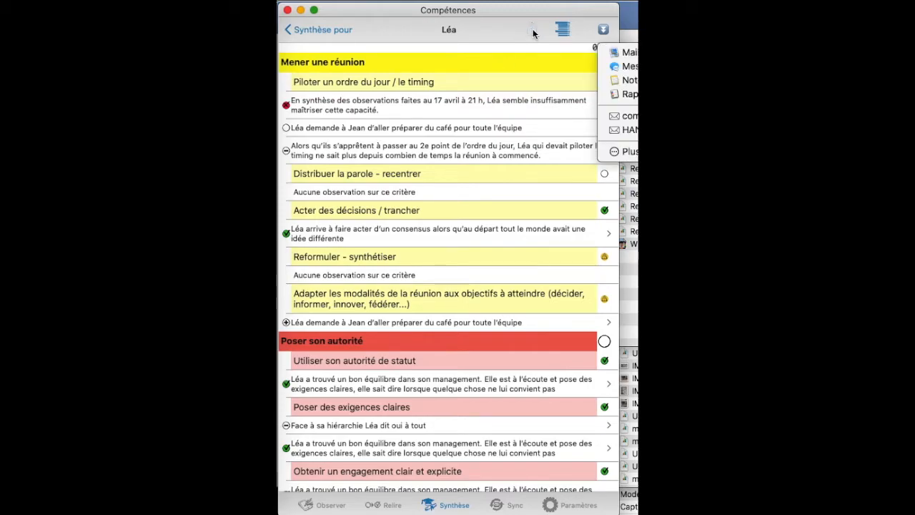
click(616, 54)
text(competences)
key(Return)
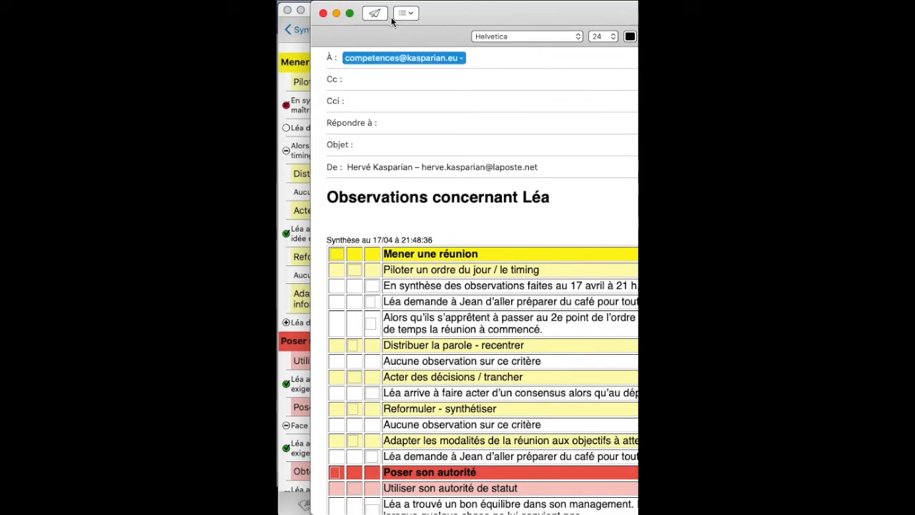
click(375, 13)
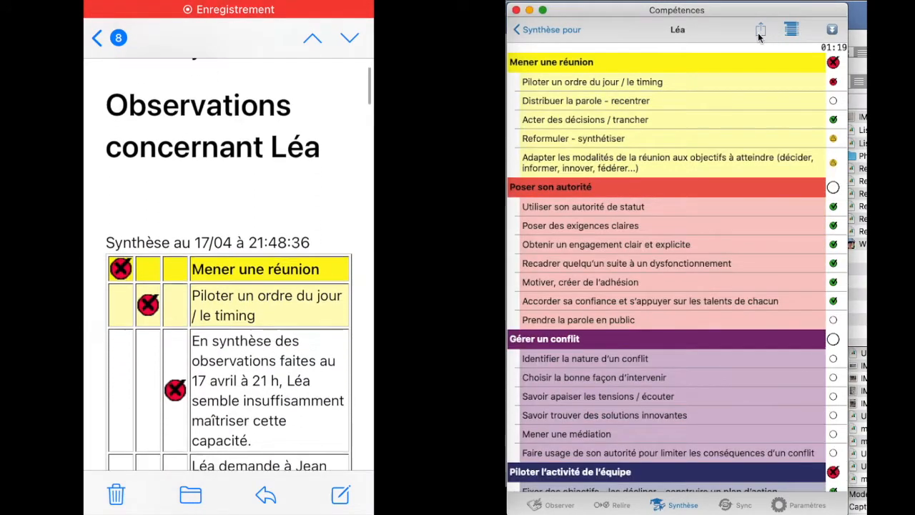
E-mail the synthesis again, confirming the send despite the missing subject
click(760, 29)
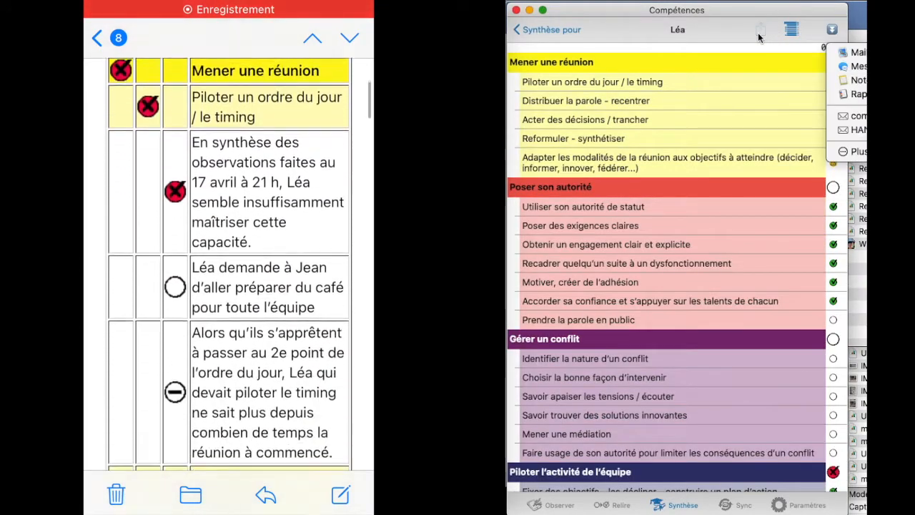
click(836, 44)
text(competences)
key(Return)
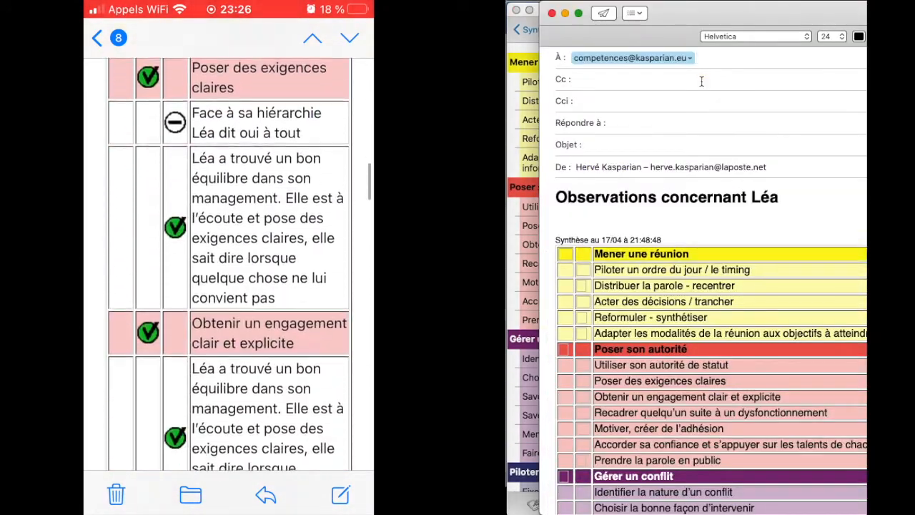
click(603, 13)
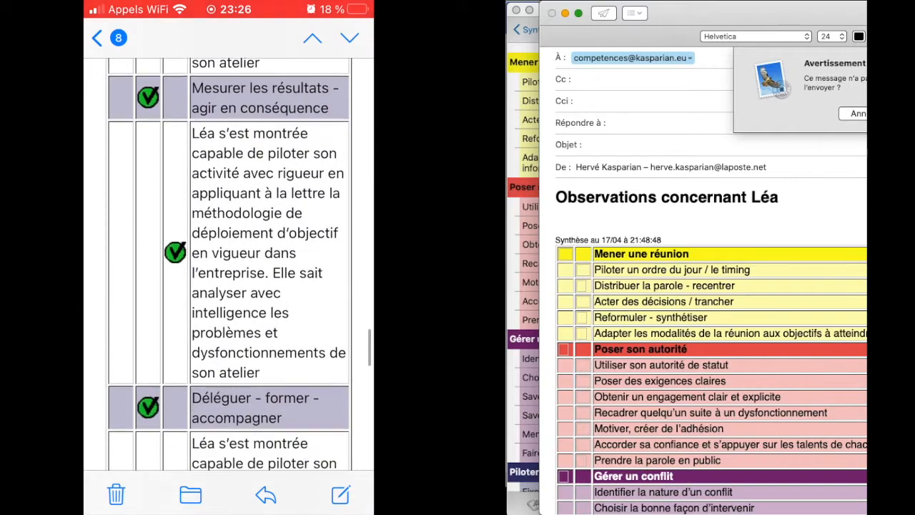
key(Return)
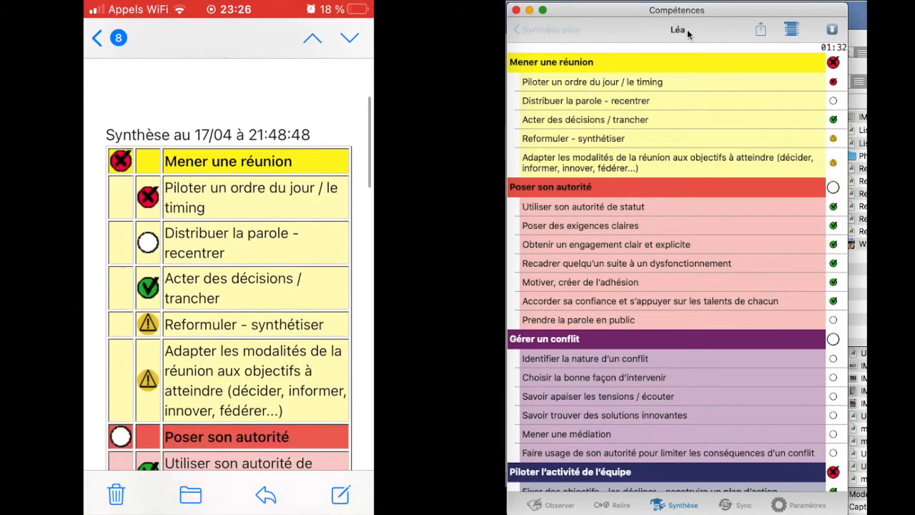
Send each remaining trainee an individual detailed synthesis e-mail
click(553, 32)
click(829, 36)
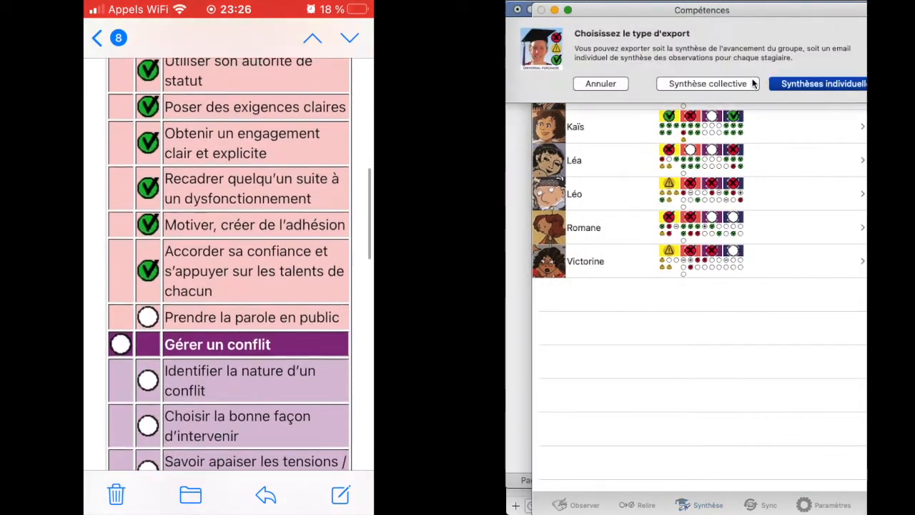
click(795, 84)
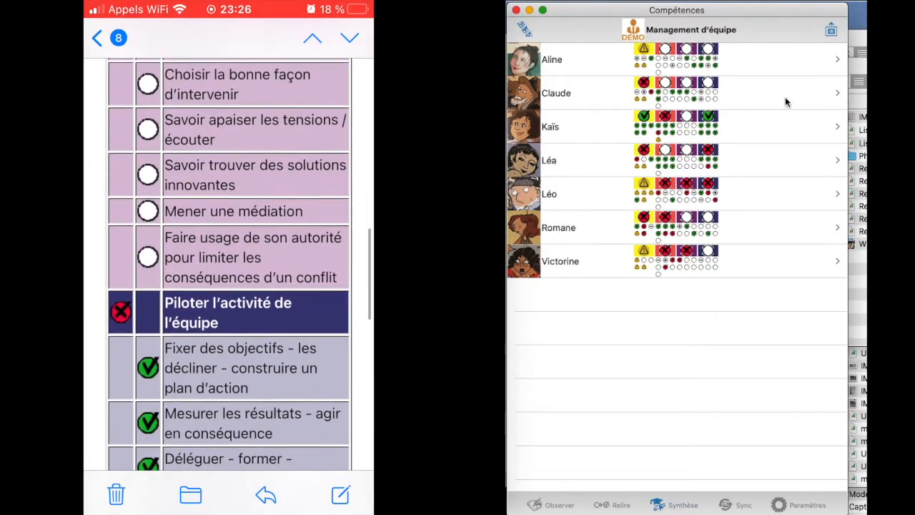
click(632, 148)
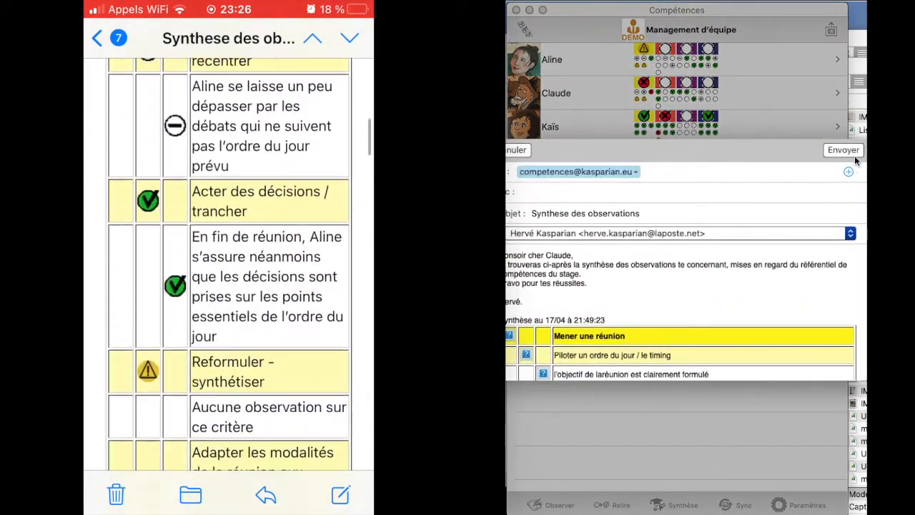
click(853, 153)
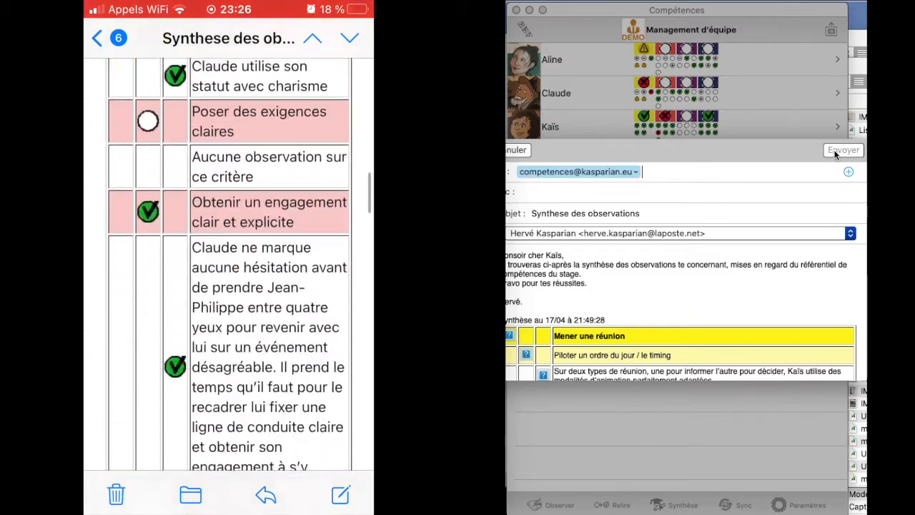
click(835, 149)
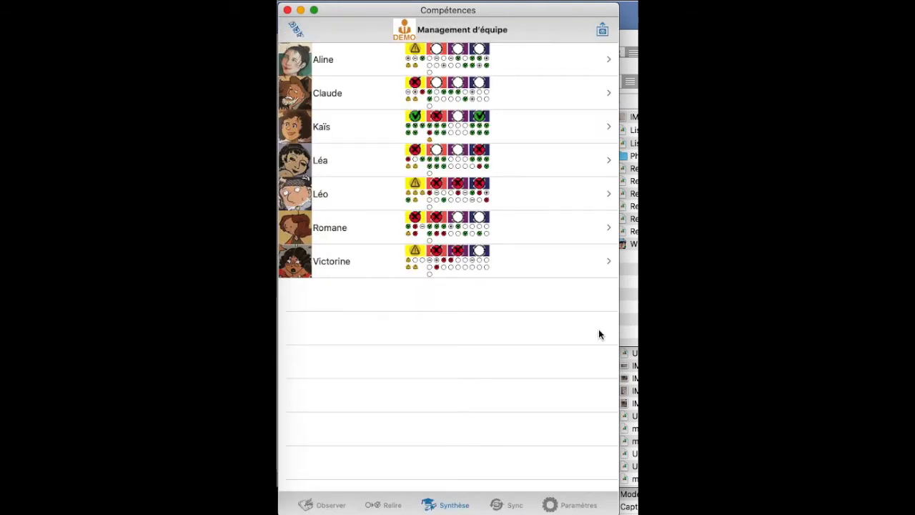
Export the Synthèse collective, mail the observations as CSV, and open the UTF-8 attachment
click(602, 29)
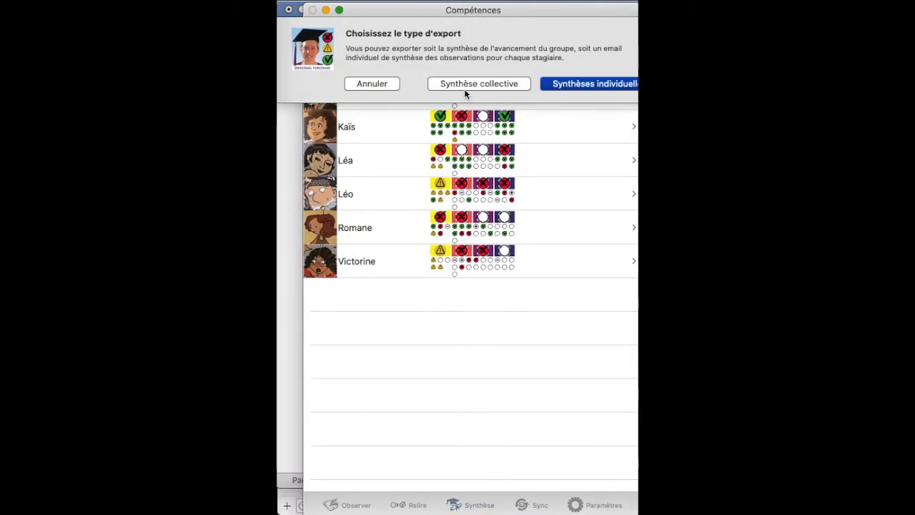
click(466, 88)
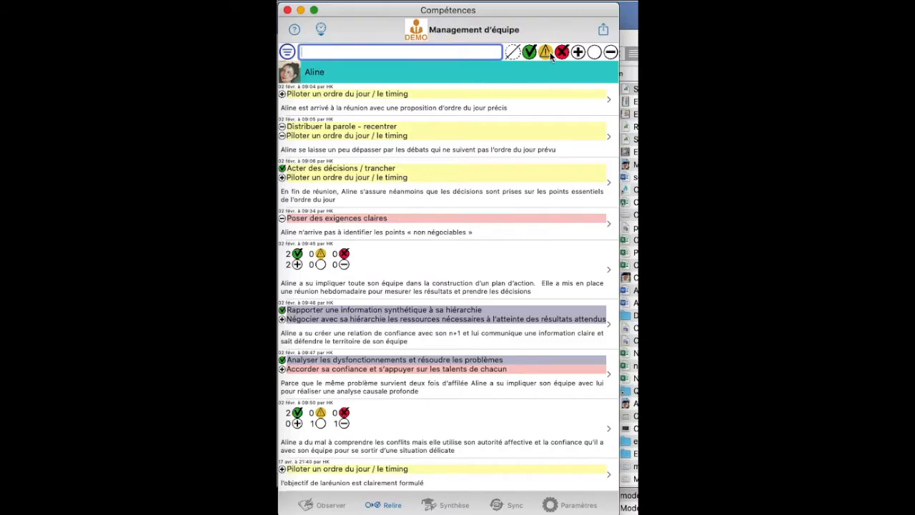
click(606, 31)
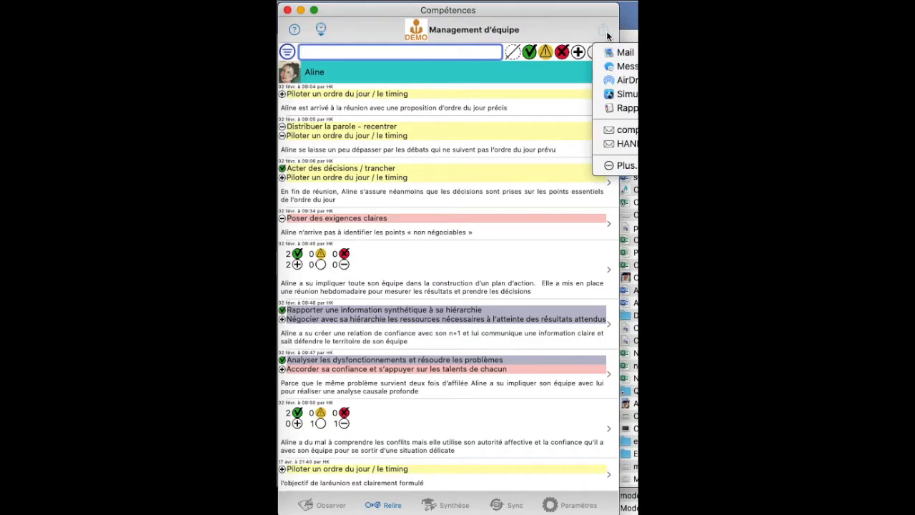
click(611, 53)
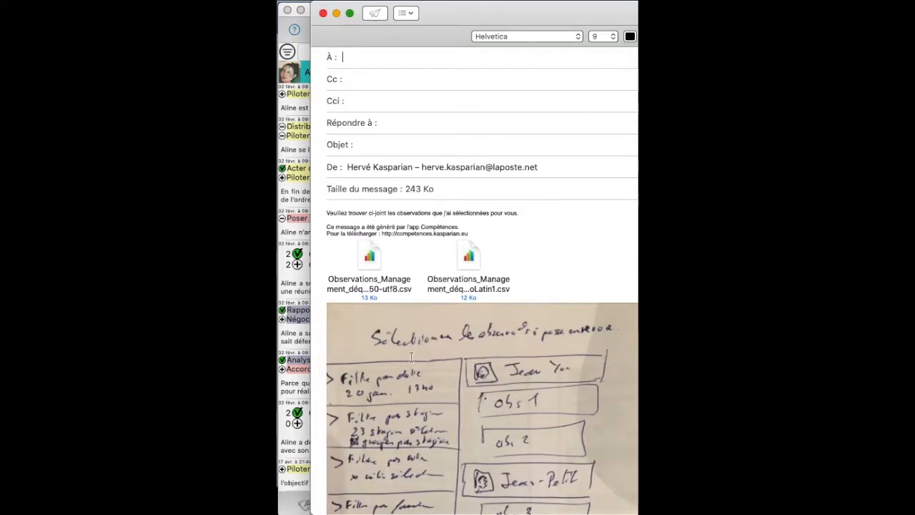
click(363, 258)
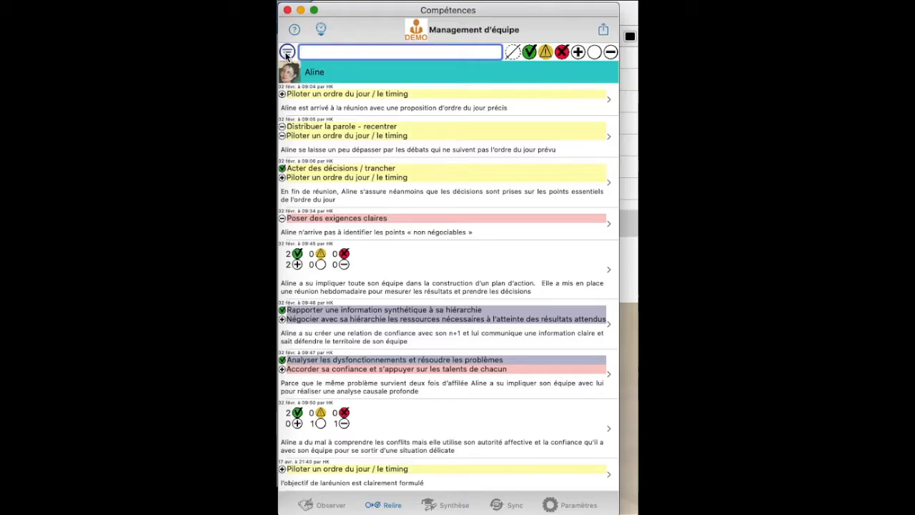
Filter observations to a single trainee with Filtres multiples and e-mail that trainee's report
click(289, 52)
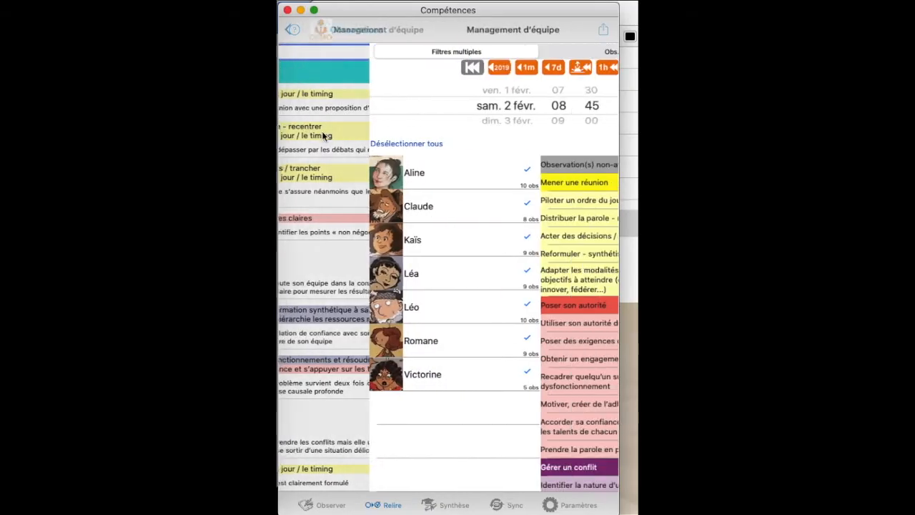
click(334, 173)
click(320, 32)
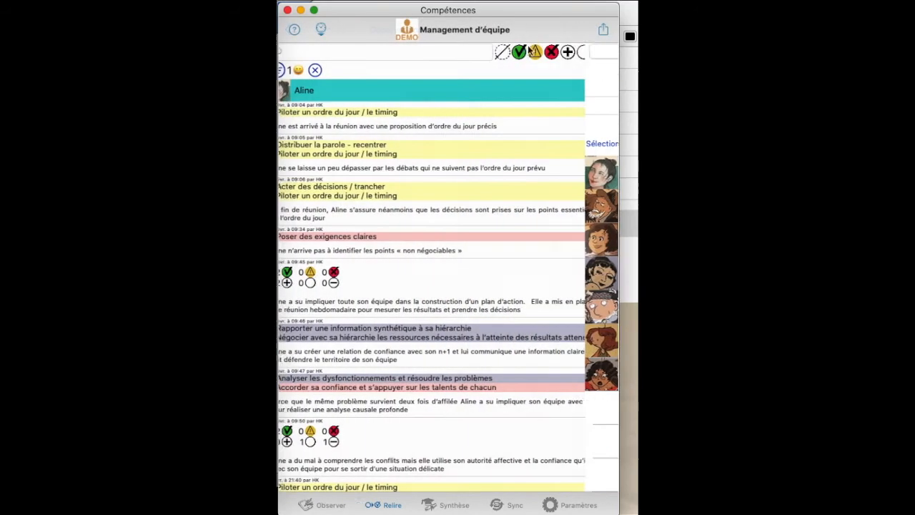
click(602, 32)
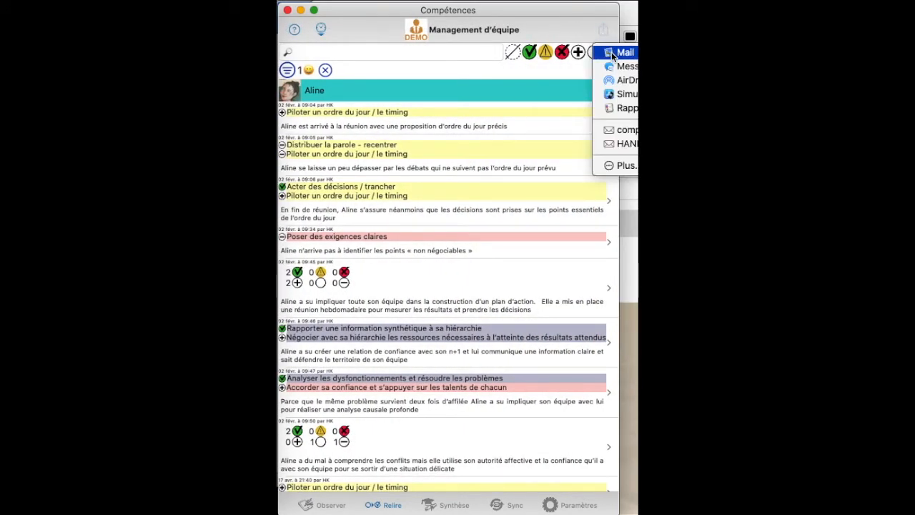
click(612, 52)
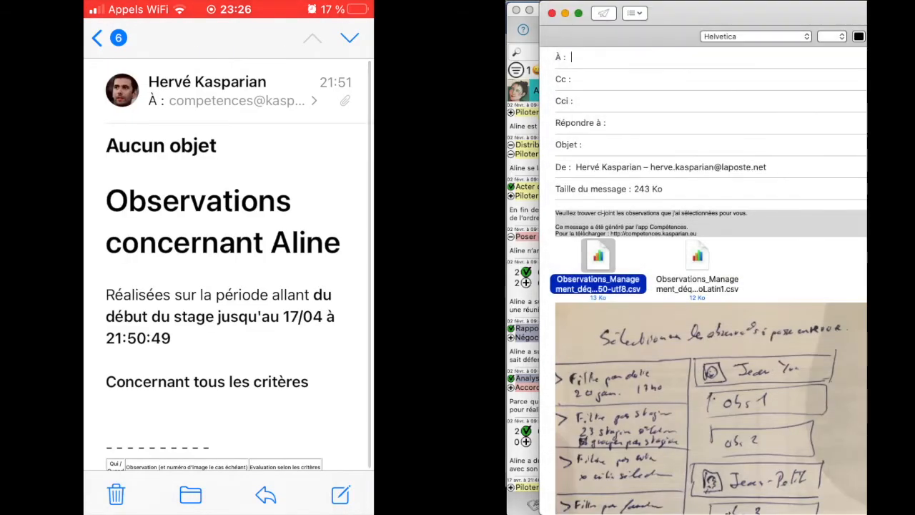
click(530, 186)
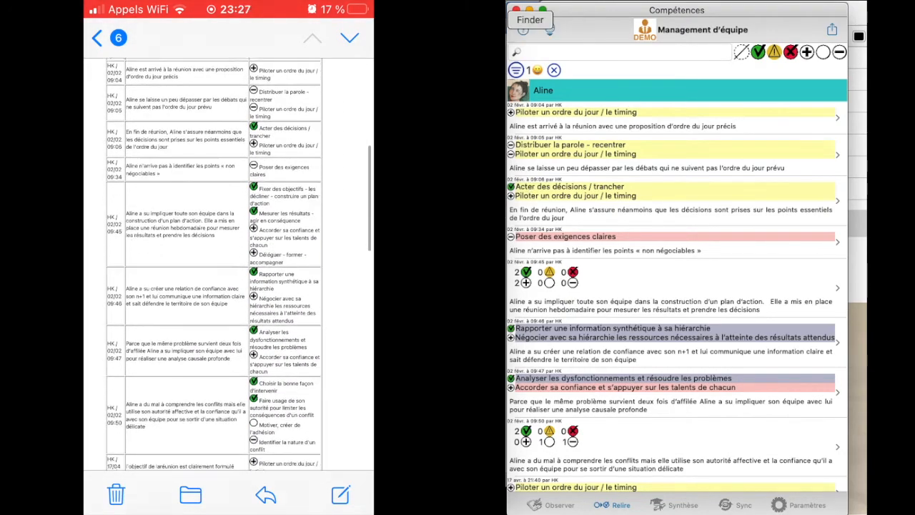
click(498, 20)
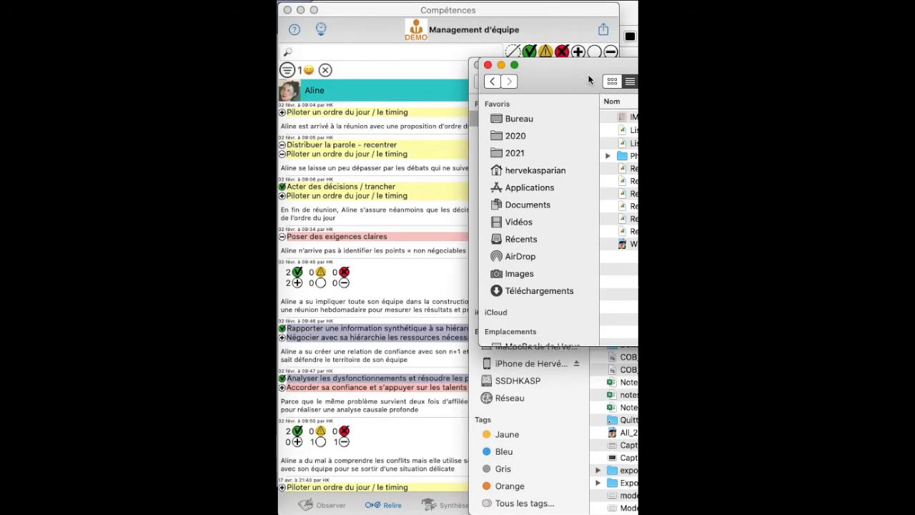
Open Referentiel_Exemple_ASF_Appro_BAFA.csv from the Finder list
double_click(625, 169)
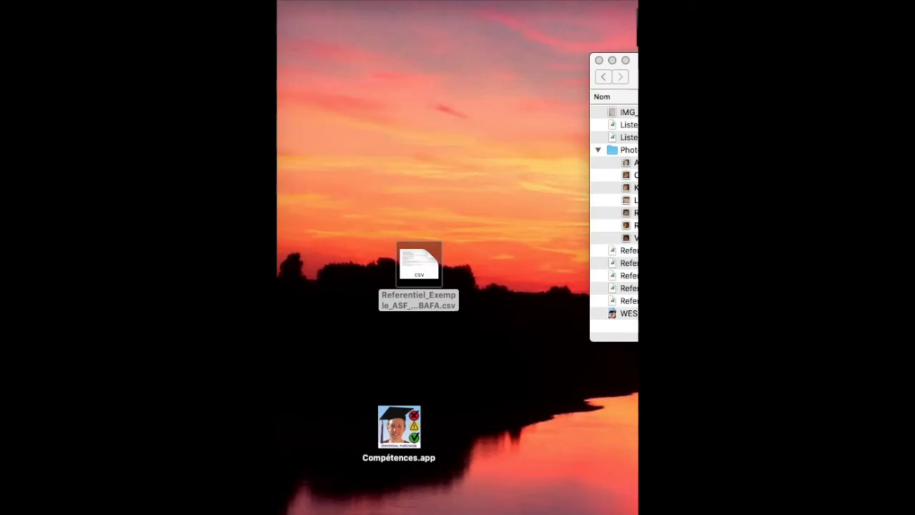
Drop the referential CSV on Compétences to create a new stage and view its 11 criteria
drag(418, 268, 402, 429)
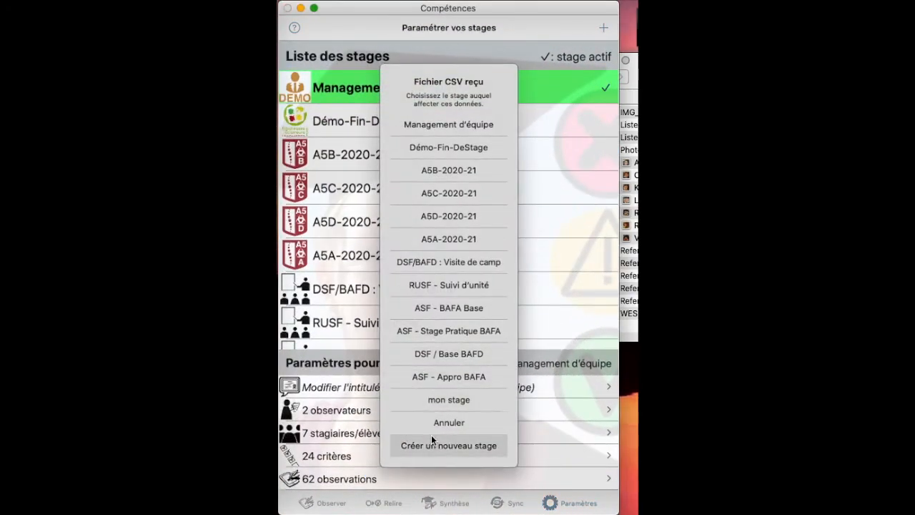
click(430, 444)
key(Return)
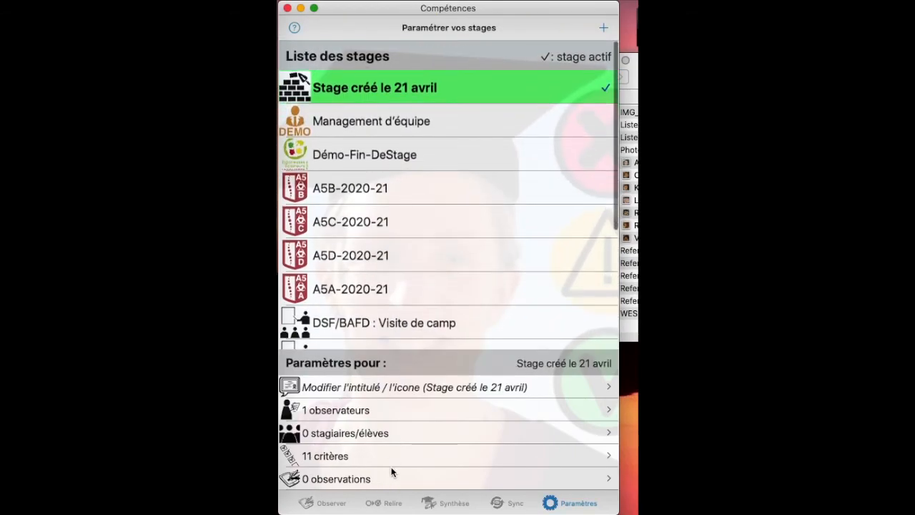
click(372, 456)
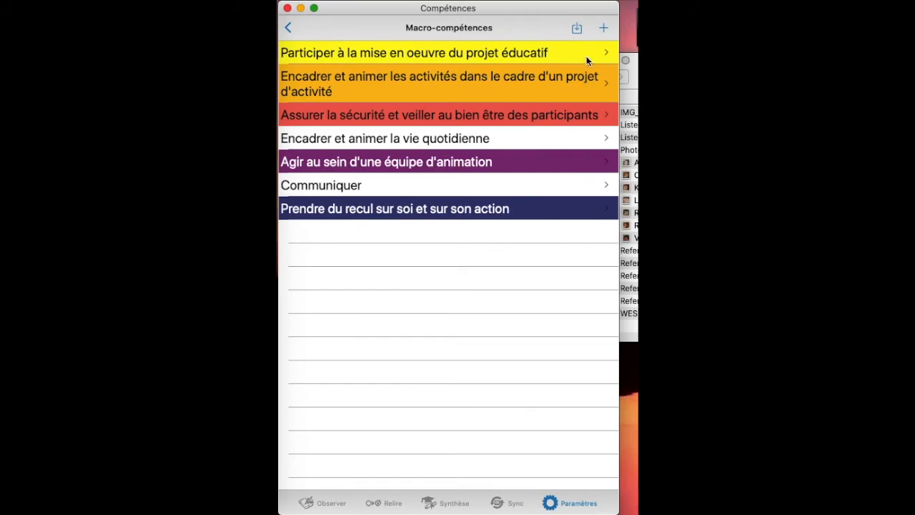
Start a referential export, cancel it, and return to the stage settings
click(576, 29)
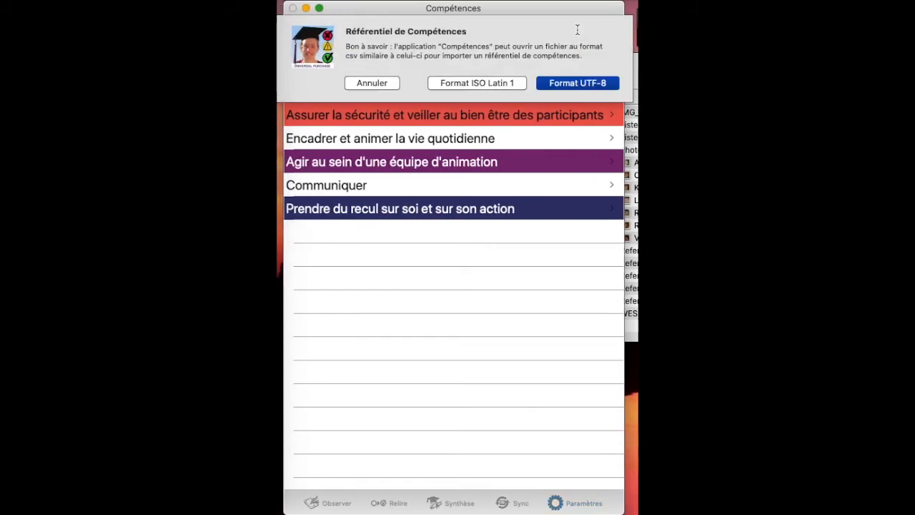
click(371, 83)
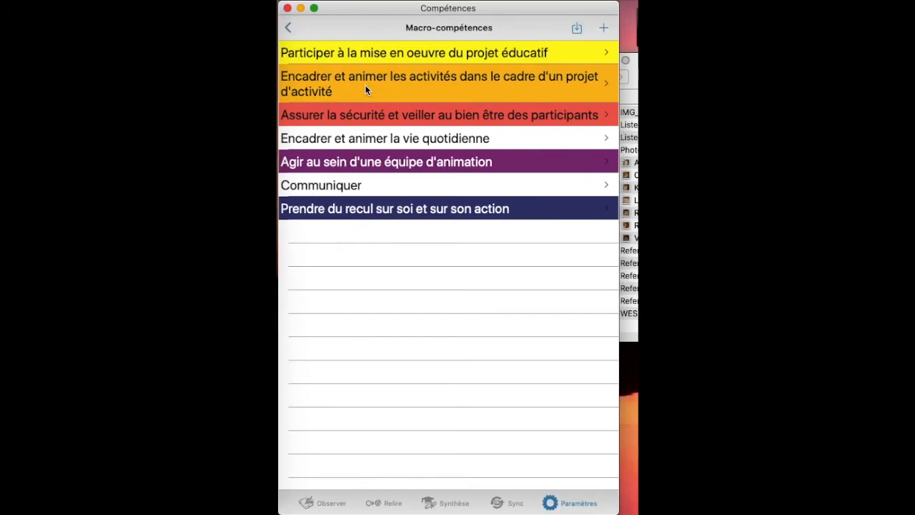
click(287, 32)
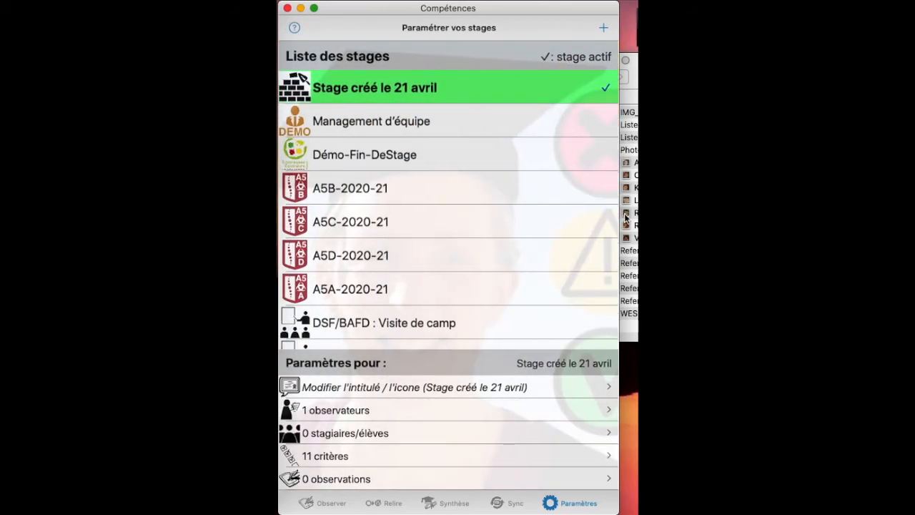
click(632, 88)
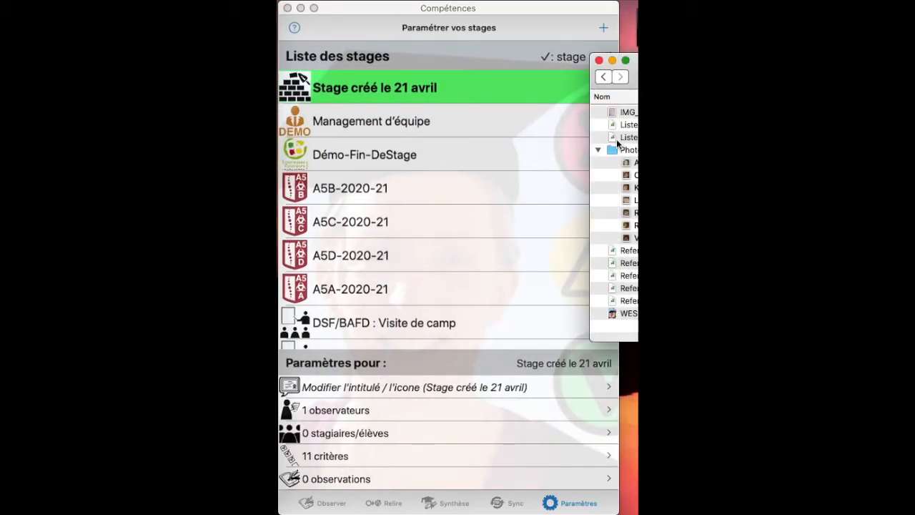
Import the trainee list CSV into Stage créé le 21 avril and open its trainee list
drag(612, 126, 281, 410)
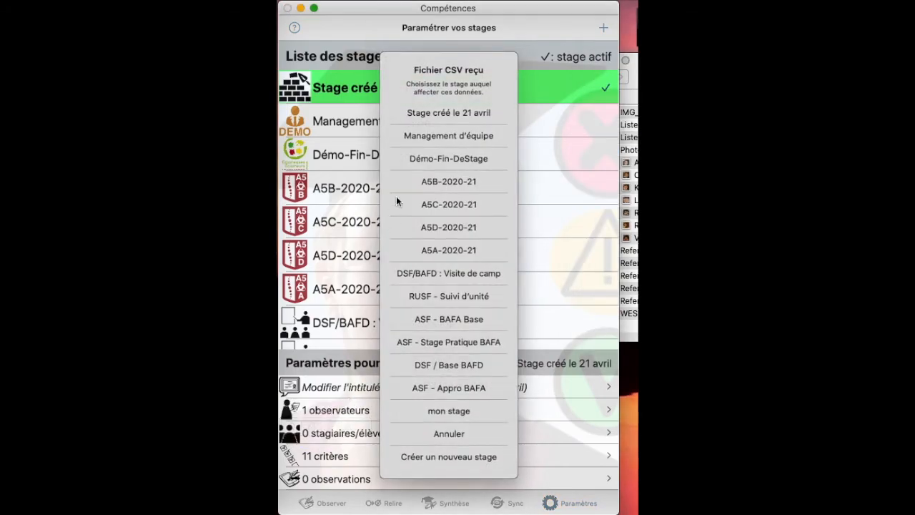
click(426, 118)
click(547, 79)
click(385, 433)
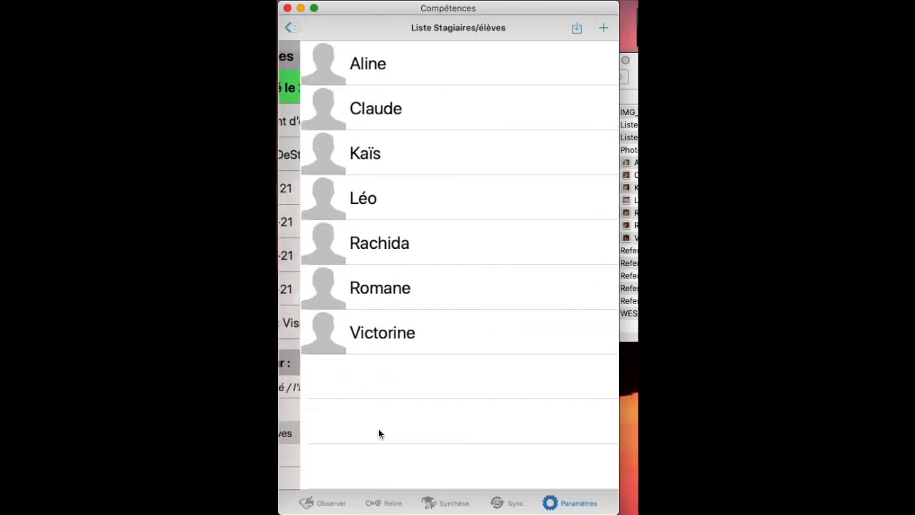
Drag all seven trainee photo files onto the list to attach each portrait
click(625, 168)
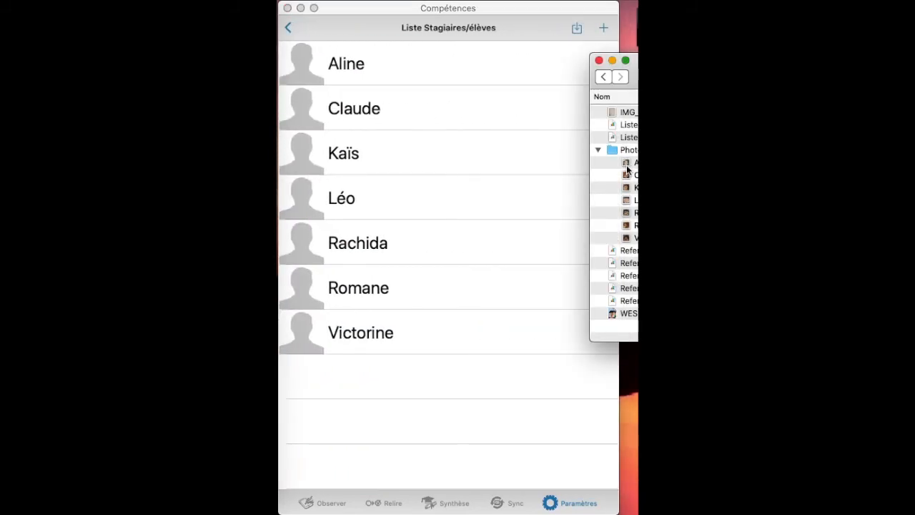
click(627, 166)
shift+click(627, 238)
drag(628, 166, 411, 61)
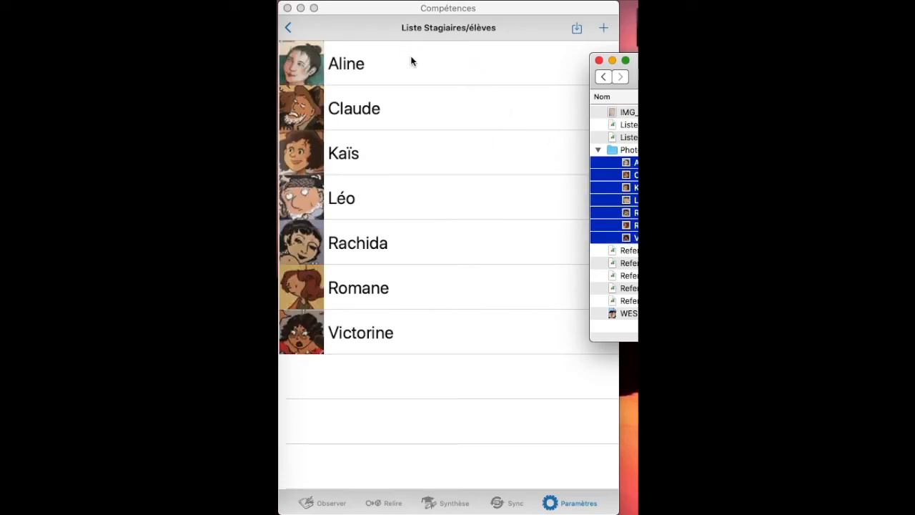